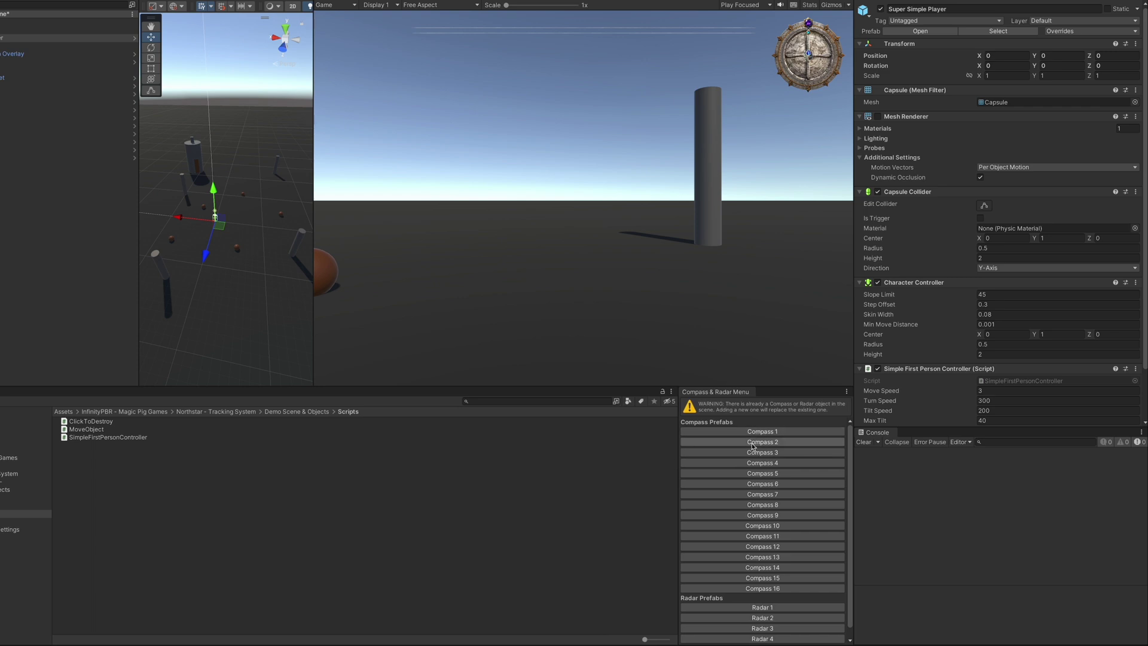
Step: Replace the scene's existing compass in turn with the Compass 2, Compass 3, Compass 4 and Compass 5 prefabs
click(752, 442)
click(767, 215)
click(761, 452)
click(773, 216)
click(762, 463)
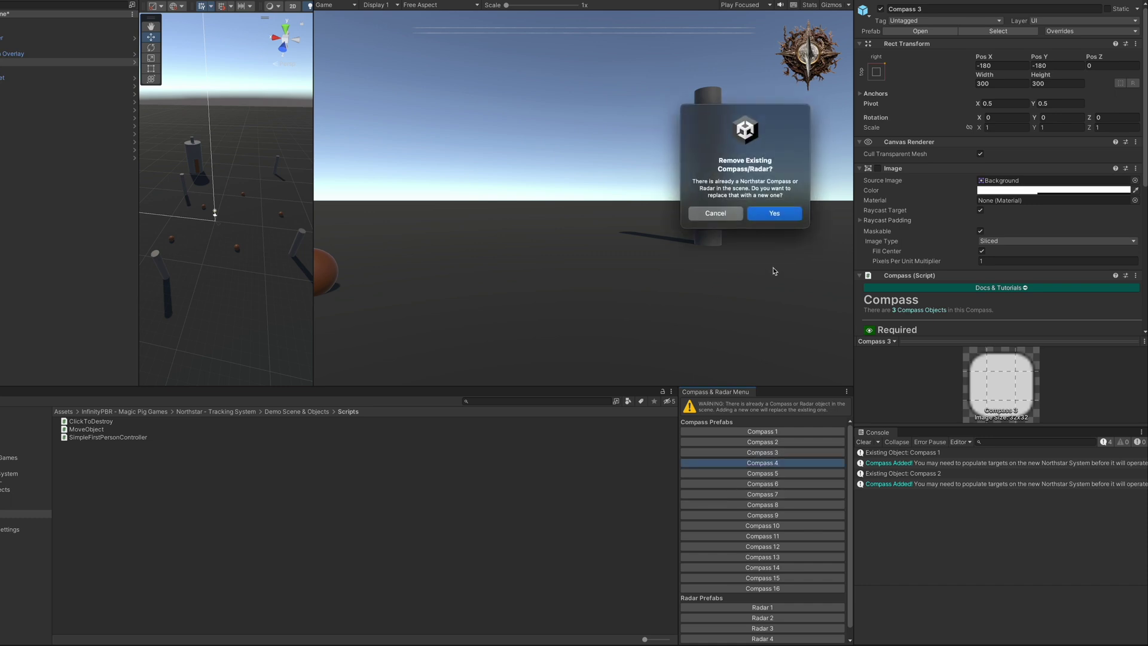
click(791, 215)
click(776, 473)
Step: Swap the scene's indicator for Compass 16, Compass 15 and one further compass prefab
click(761, 589)
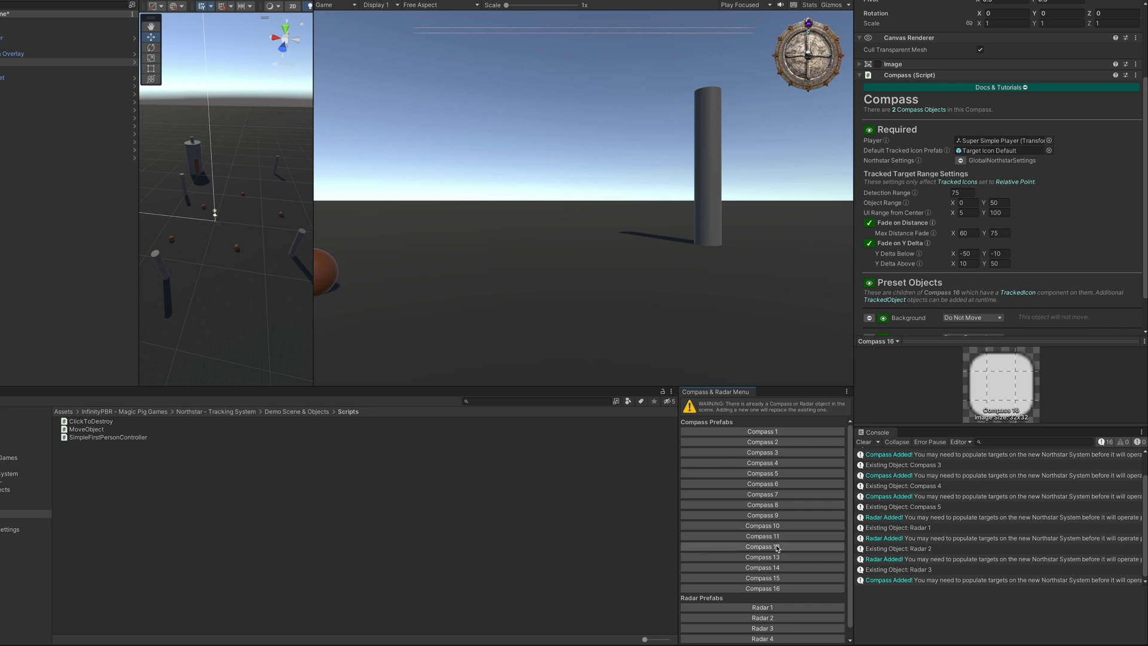
click(757, 577)
scroll(994, 287, down, 2)
click(776, 498)
click(792, 220)
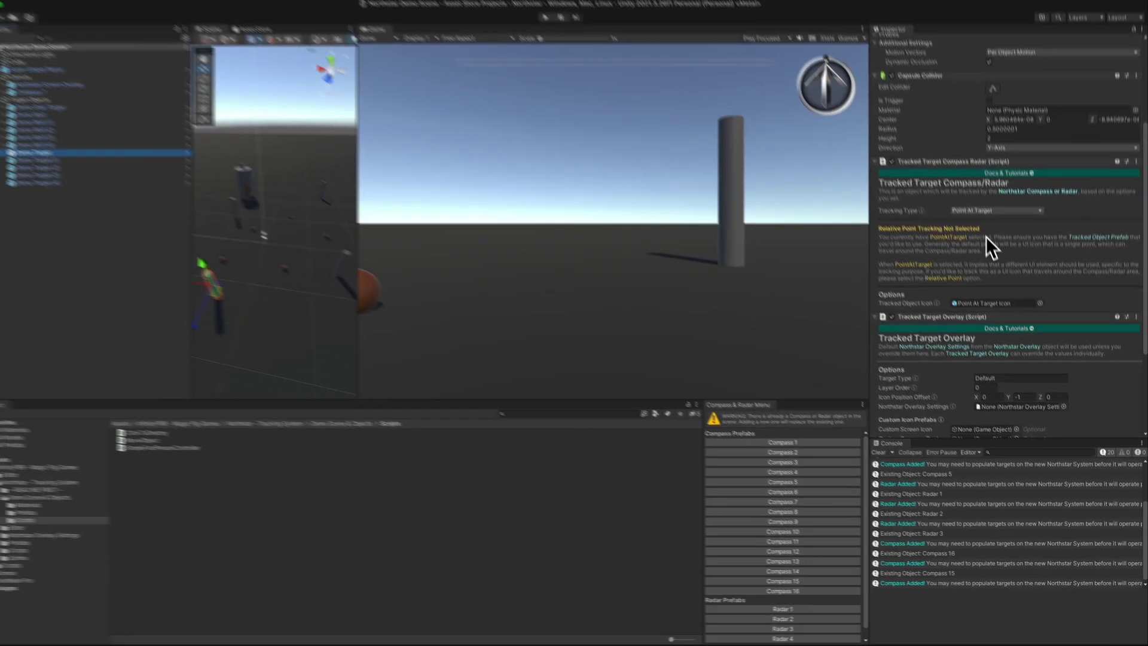
Step: Frame the selected demo target in the scene view and review its tracking settings
scroll(939, 213, up, 3)
key(f)
alt+drag(341, 269, 451, 205)
click(1016, 230)
click(1074, 233)
Step: Replace the scene's compass with the Compass 1 prefab and walk around in Play mode to test it
click(791, 447)
click(807, 245)
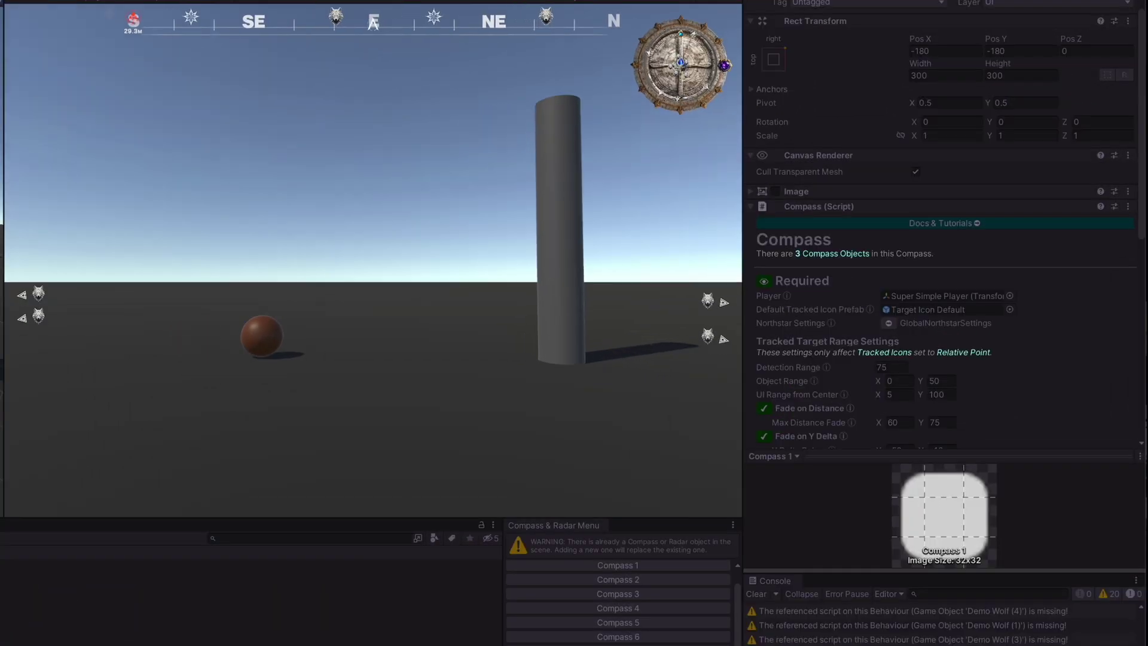
key(w)
key(w)
key(w)
key(w)
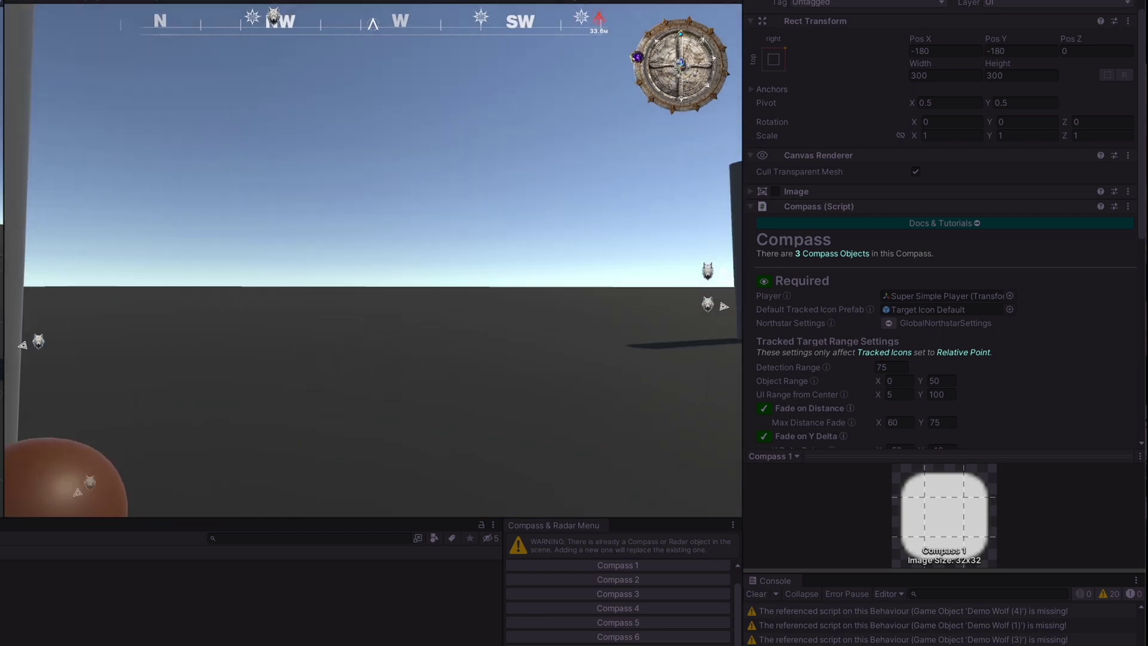
key(w)
key(d)
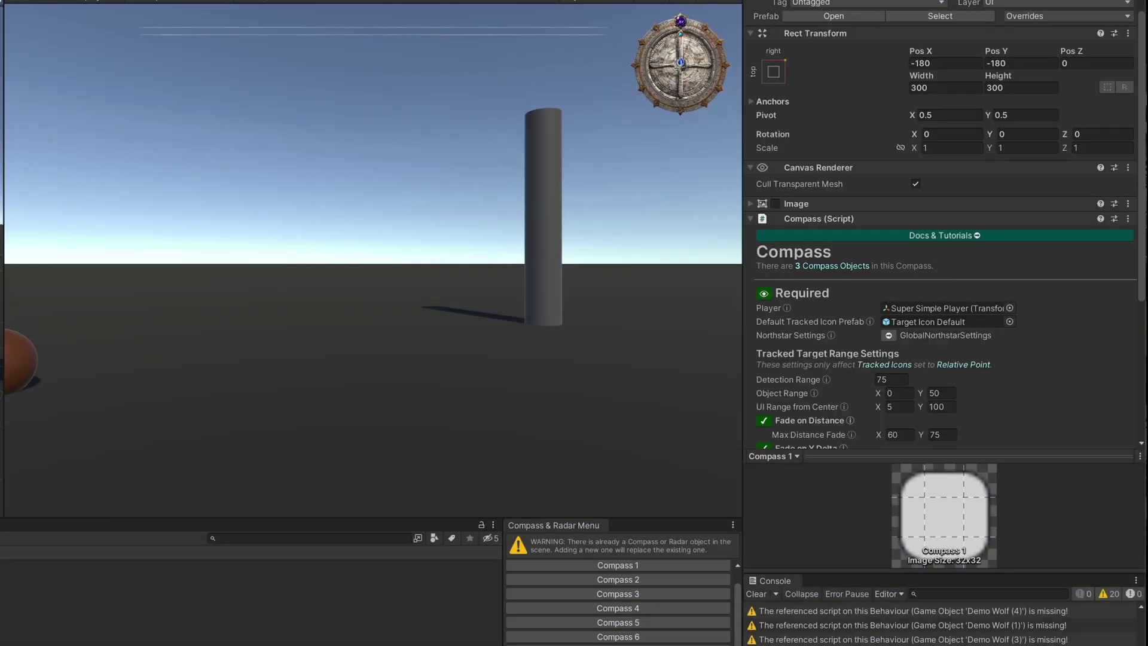
Step: Replace the compass with Radar 5 and walk around the demo scene in Play mode to test the radar
click(635, 276)
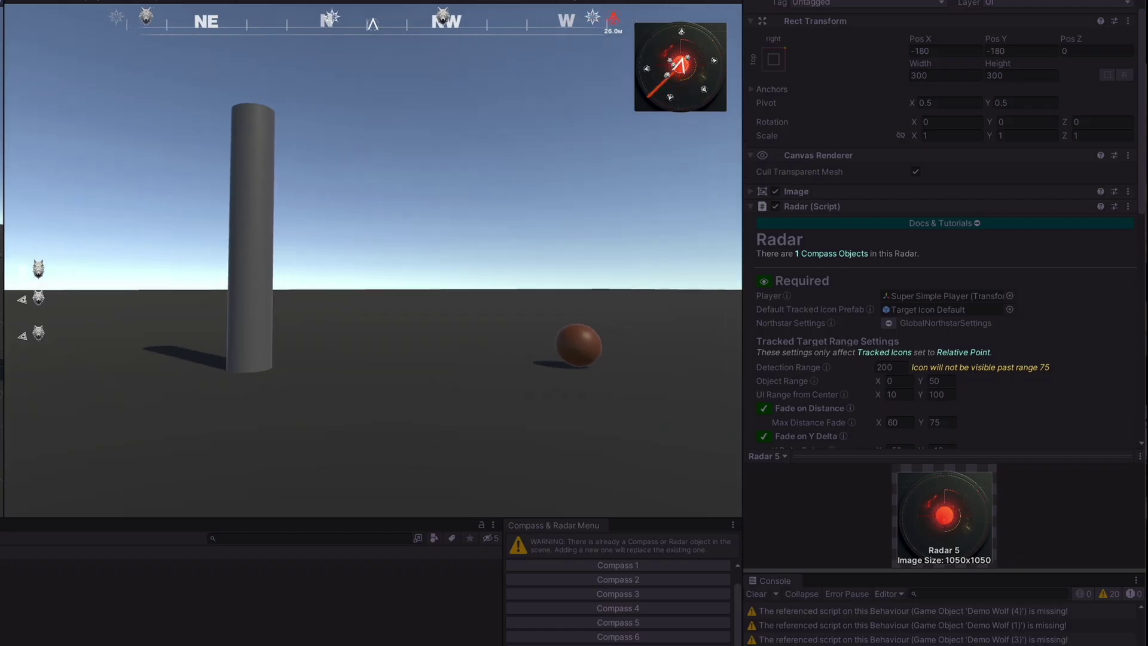
key(d)
key(a)
key(a)
key(d)
key(d)
key(a)
key(d)
key(w)
key(w)
key(d)
key(a)
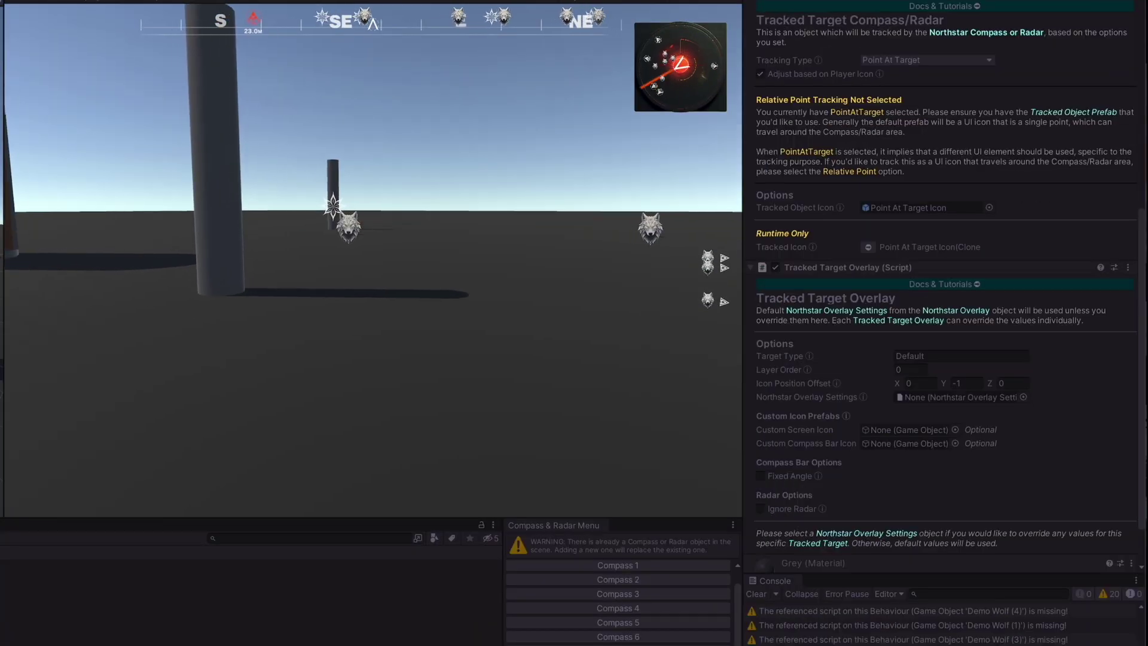
key(w)
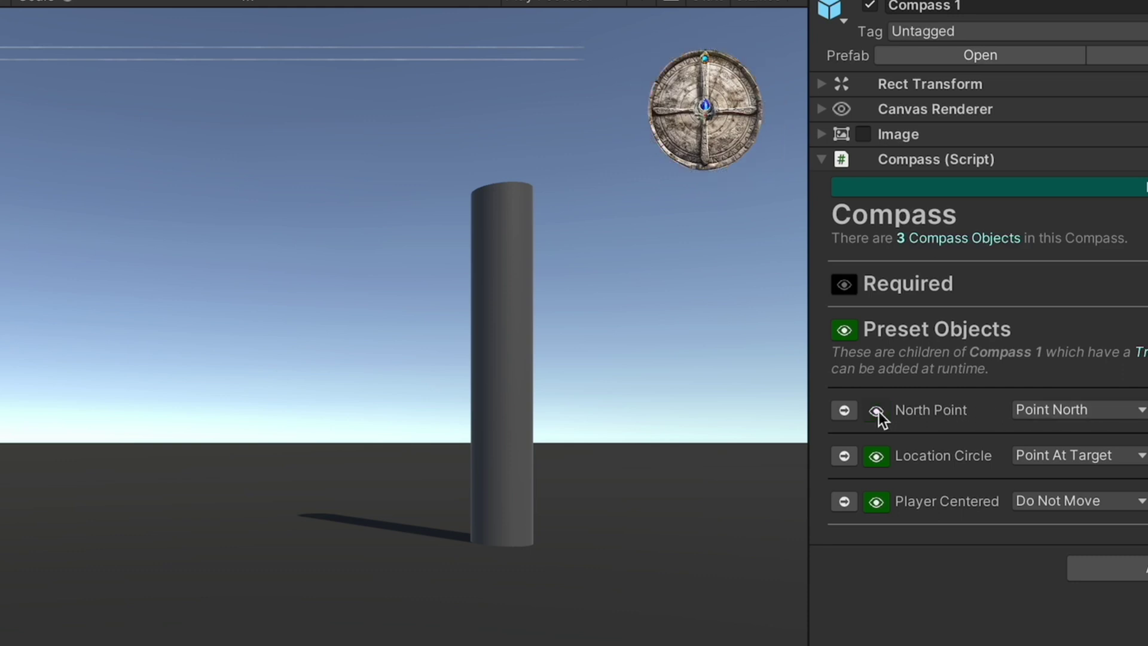
Step: Toggle the visibility of Compass 1's North Point and Location Circle objects and review their tracking type options
click(876, 411)
click(876, 411)
click(877, 456)
click(877, 456)
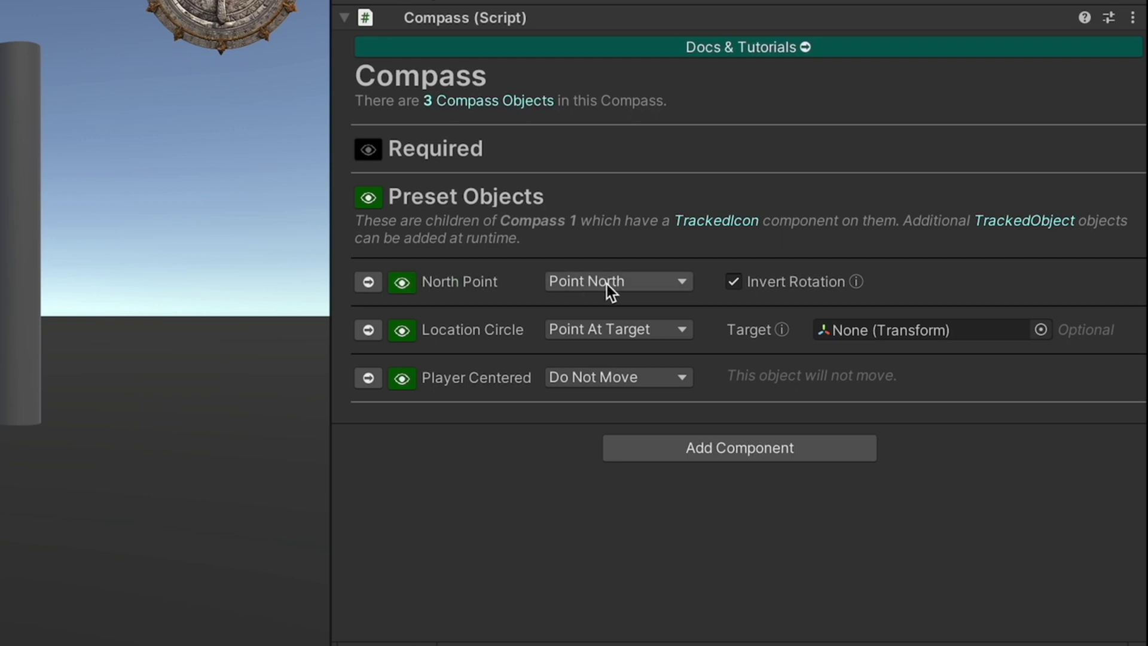
click(574, 282)
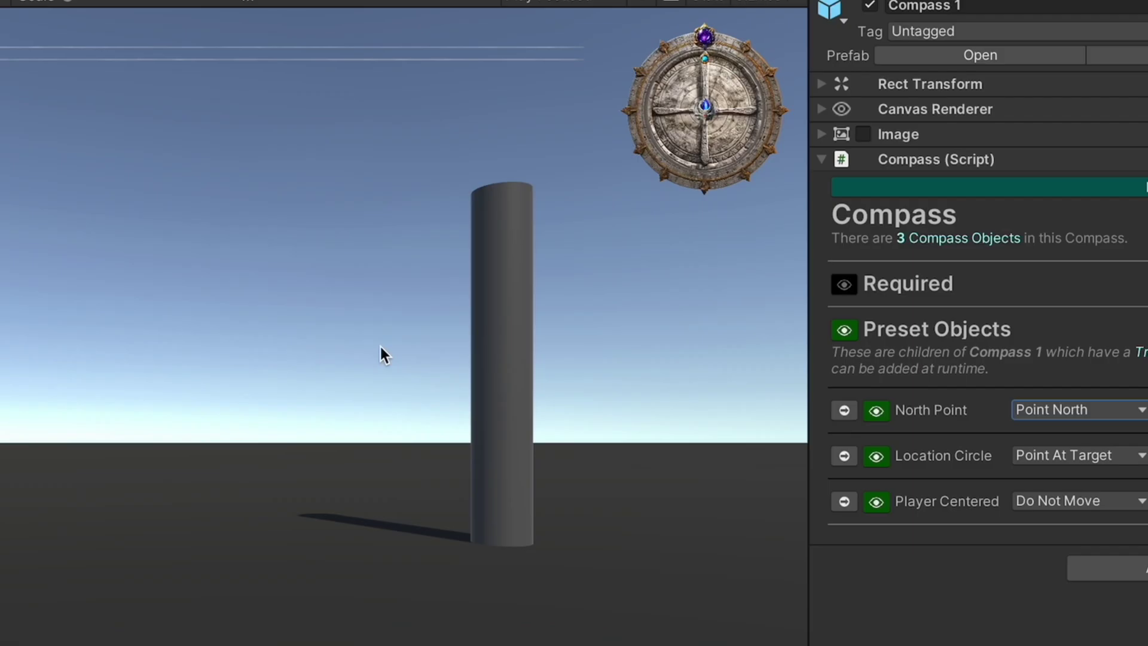
click(1046, 458)
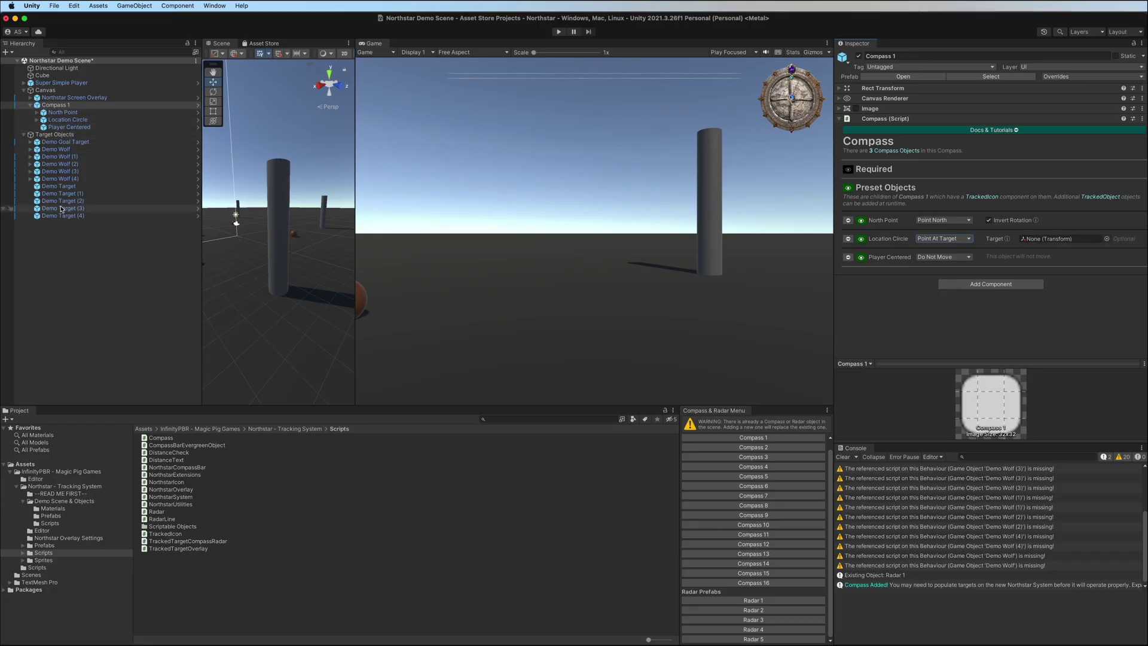
Step: Assign Demo Goal Target as the Location Circle's target and walk around in Play mode to test it
drag(61, 142, 1054, 249)
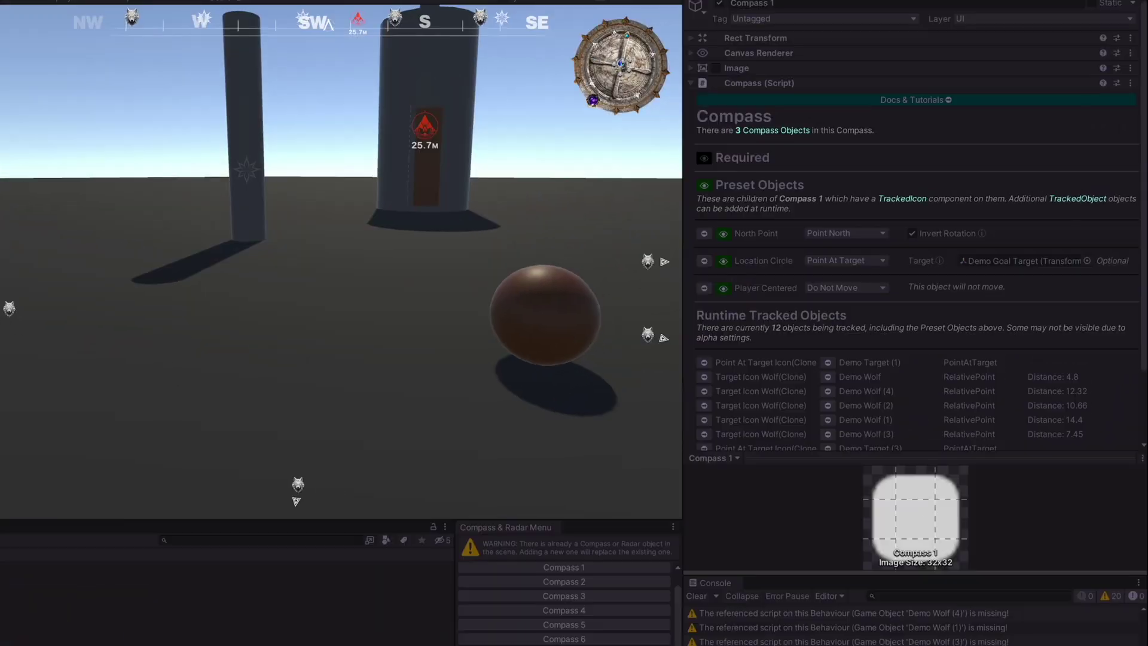
key(w)
key(w)
key(w)
key(w)
key(w)
key(s)
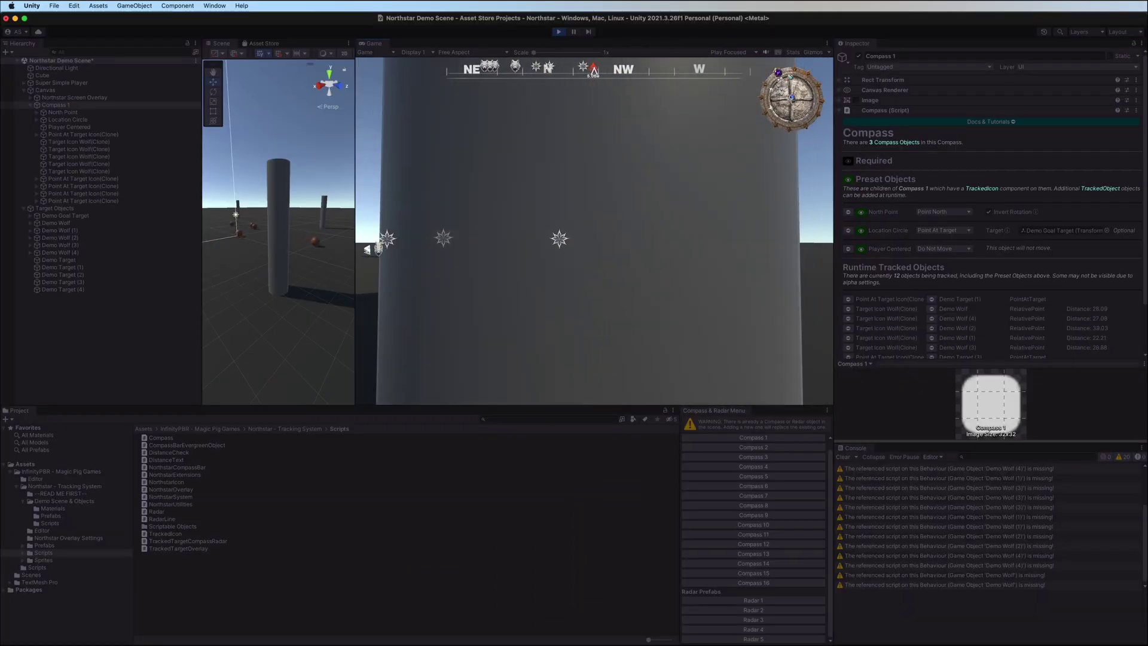
key(super+p)
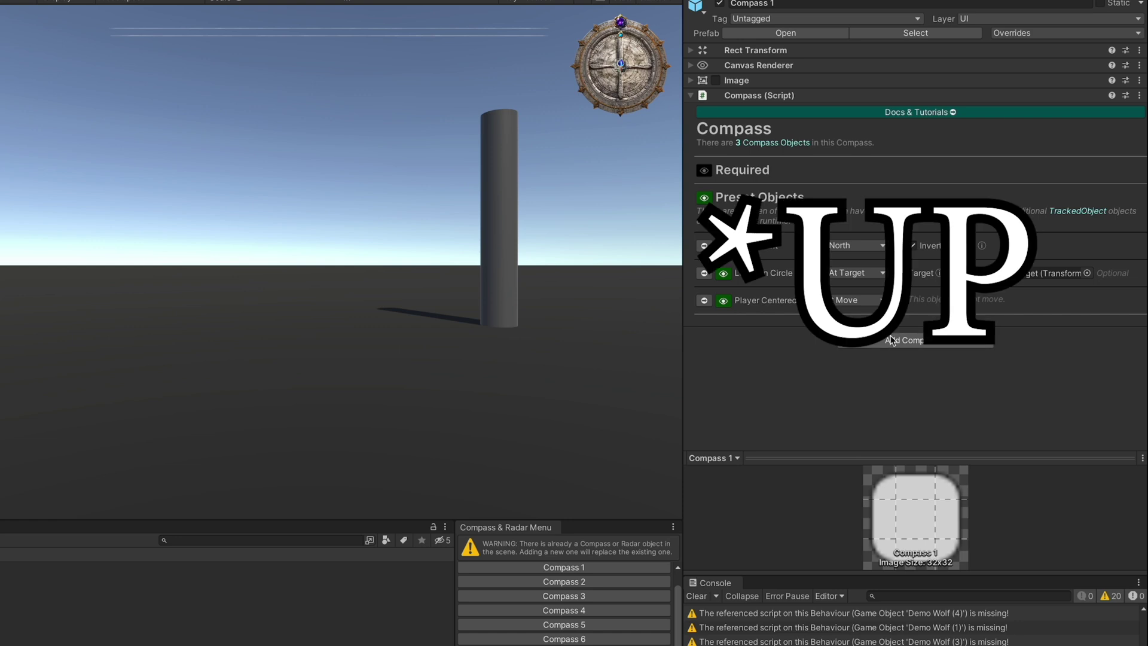
Step: Review the tracking type options of Compass 1's Player Centered object and toggle its visibility off and on
click(855, 299)
click(992, 313)
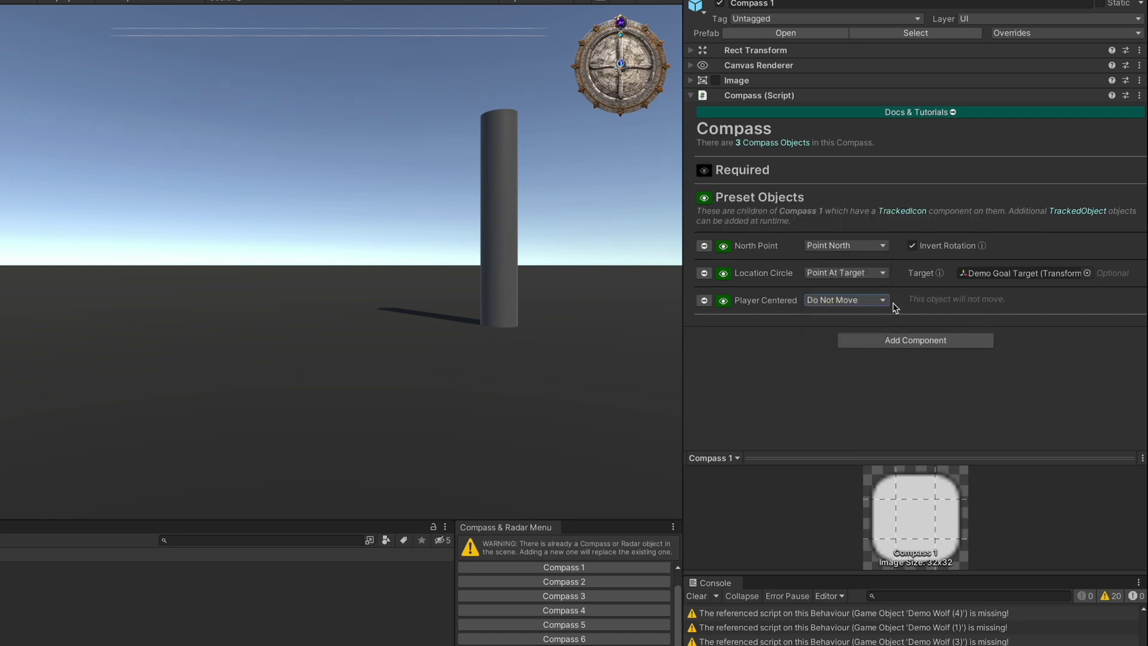
click(723, 301)
click(723, 301)
click(722, 301)
click(723, 301)
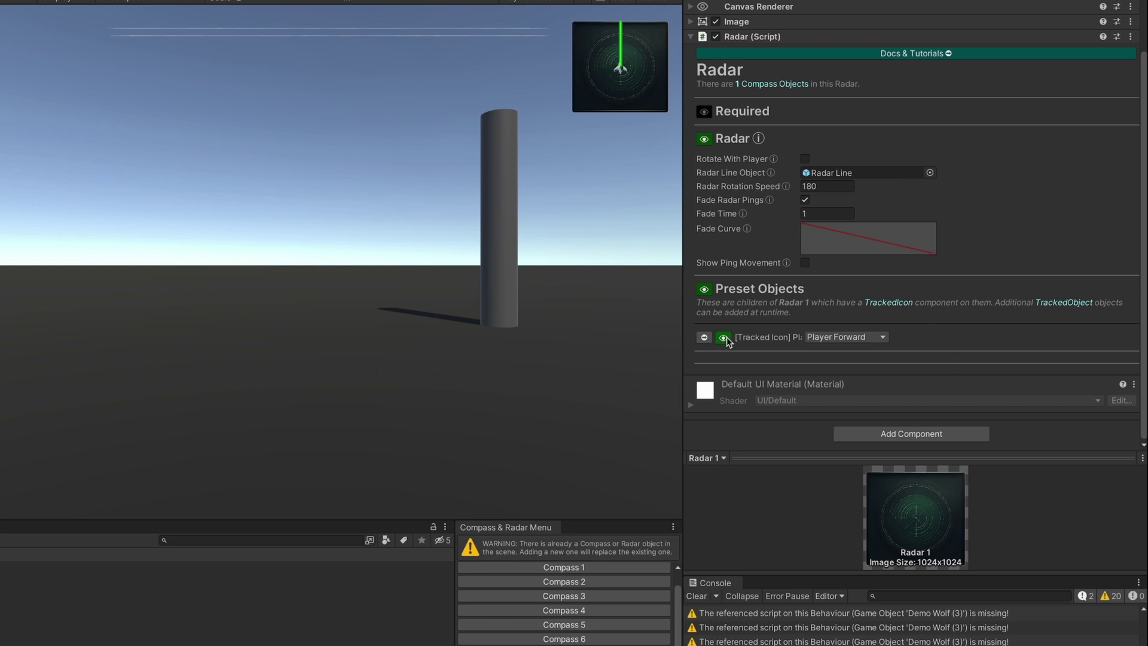
Step: Toggle the visibility of Radar 1's preset player icon and switch Play mode
click(724, 337)
key(ctrl+p)
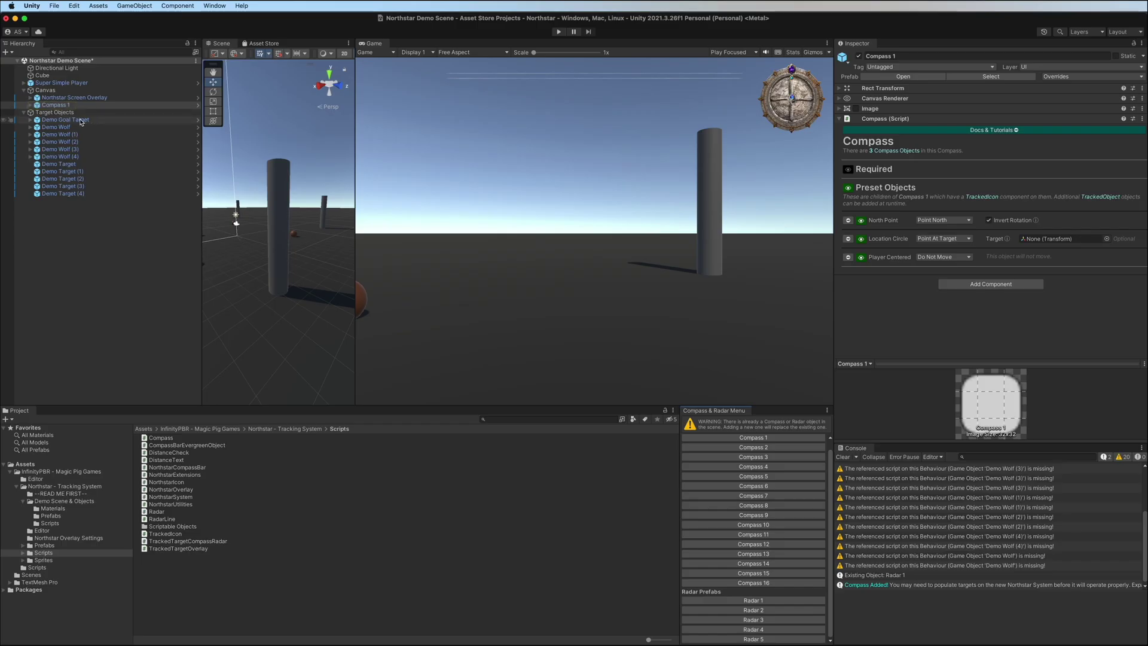
Step: Select Demo Wolf and run the scene to examine its compass and overlay tracking settings
click(78, 127)
click(559, 31)
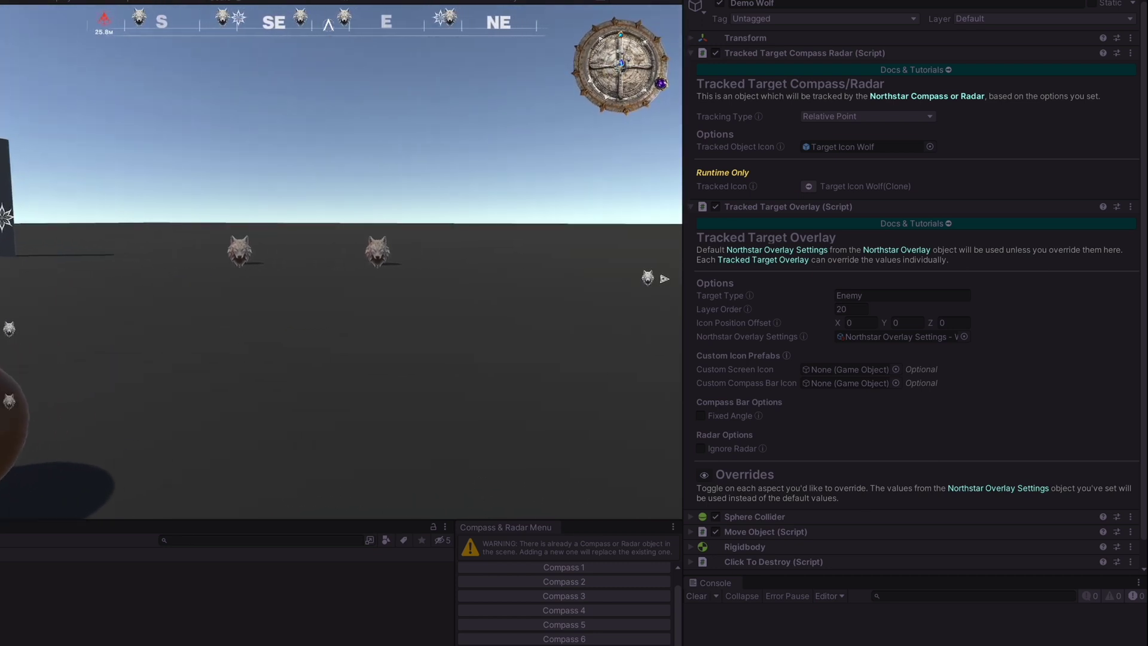
key(ctrl+p)
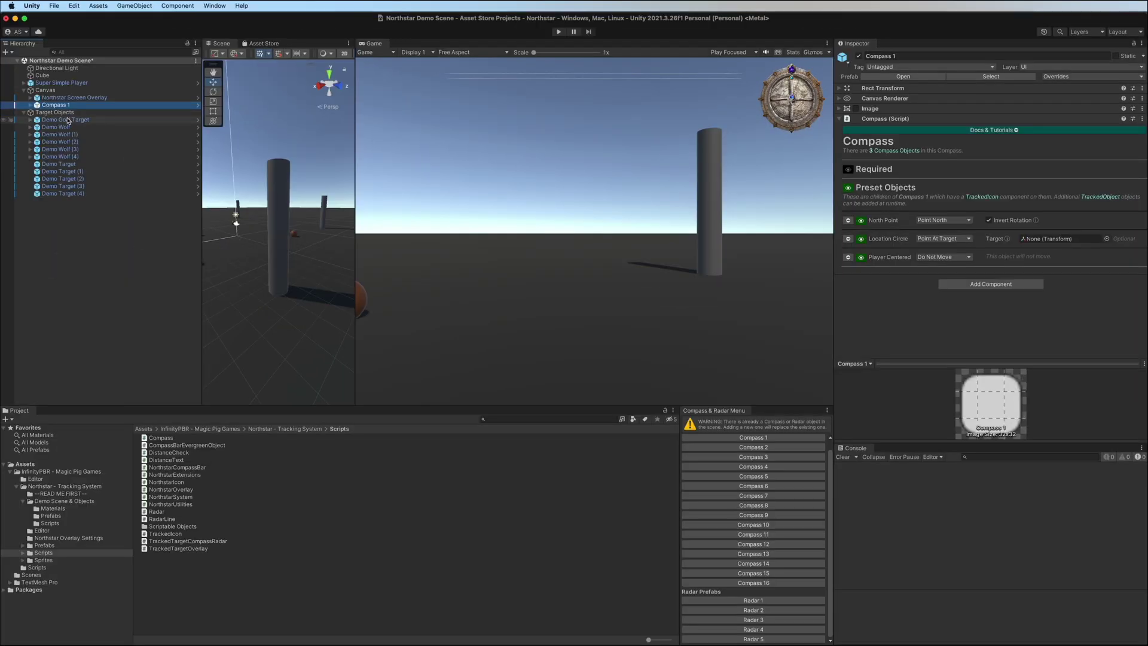
Step: Assign Demo Goal Target as the Location Circle's target on Compass 1 and toggle the circle's visibility
drag(65, 120, 1059, 238)
click(863, 239)
click(863, 238)
Step: Select Demo Wolf among the target objects and review its Tracking Type options
click(65, 119)
key(Down)
click(938, 143)
click(1047, 141)
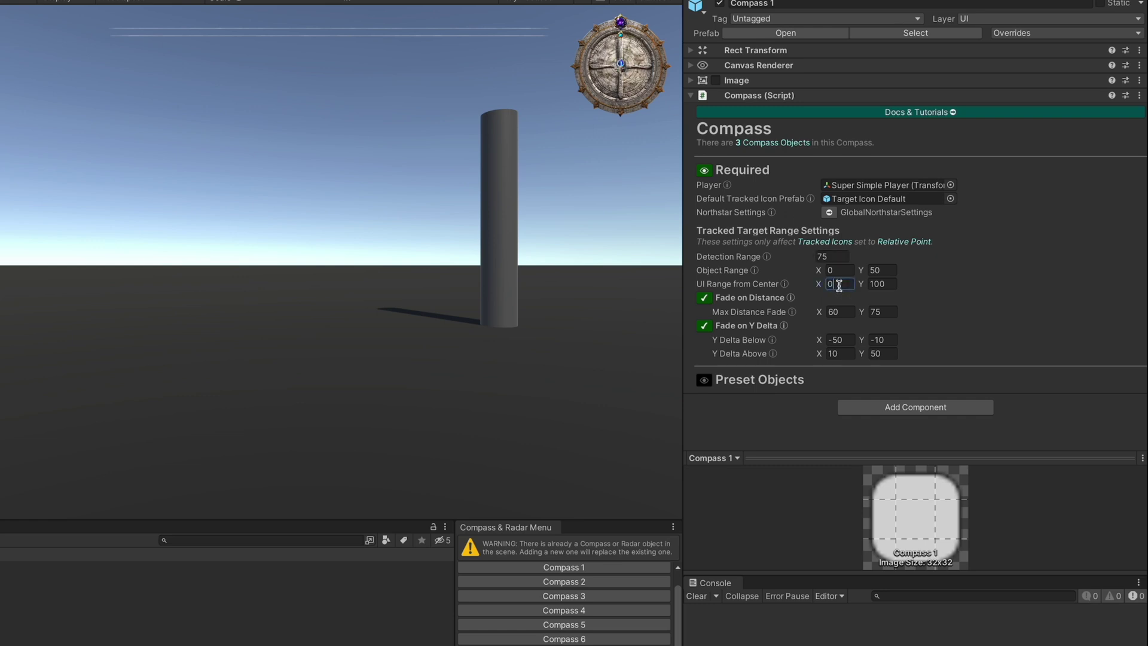
Step: Set Compass 1's UI Range from Center X to 5 and toggle Fade on Distance off and on
drag(839, 286, 762, 277)
click(707, 298)
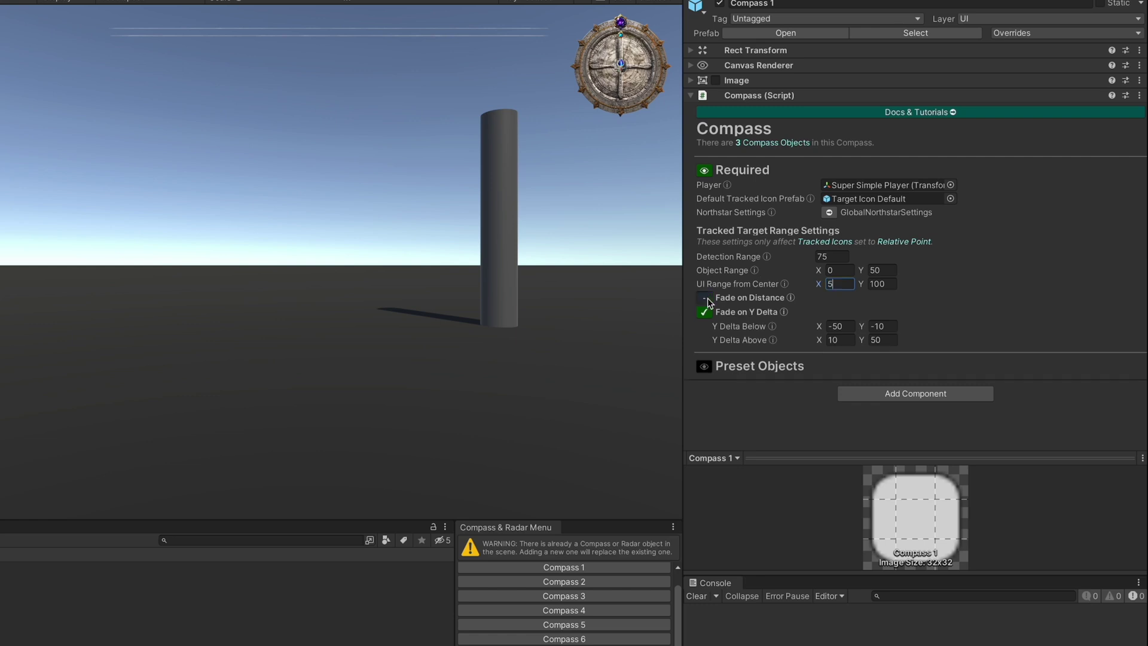
click(707, 298)
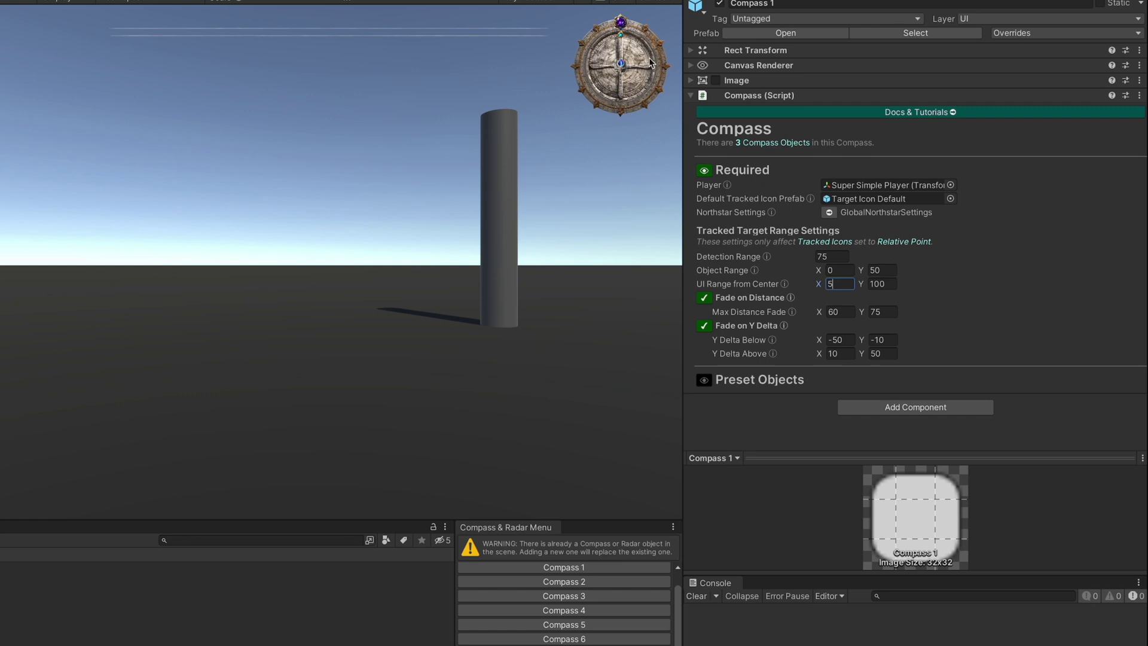
Step: Set Compass 1's Max Distance Fade Y to 75 and toggle Fade on Y Delta off and on
click(889, 312)
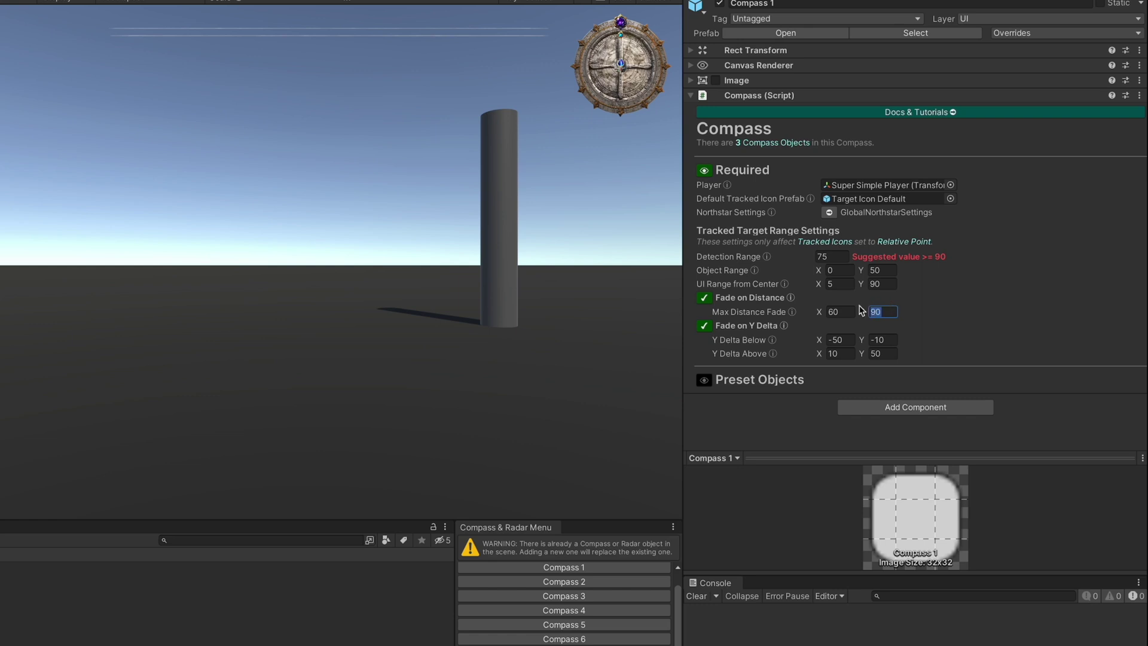
text(75)
key(Return)
click(704, 326)
click(704, 326)
mouse_move(774, 327)
Step: Locate the default tracked icon, Northstar settings and Demo Wolf's tracked icon in the project, and briefly run Play mode
click(852, 201)
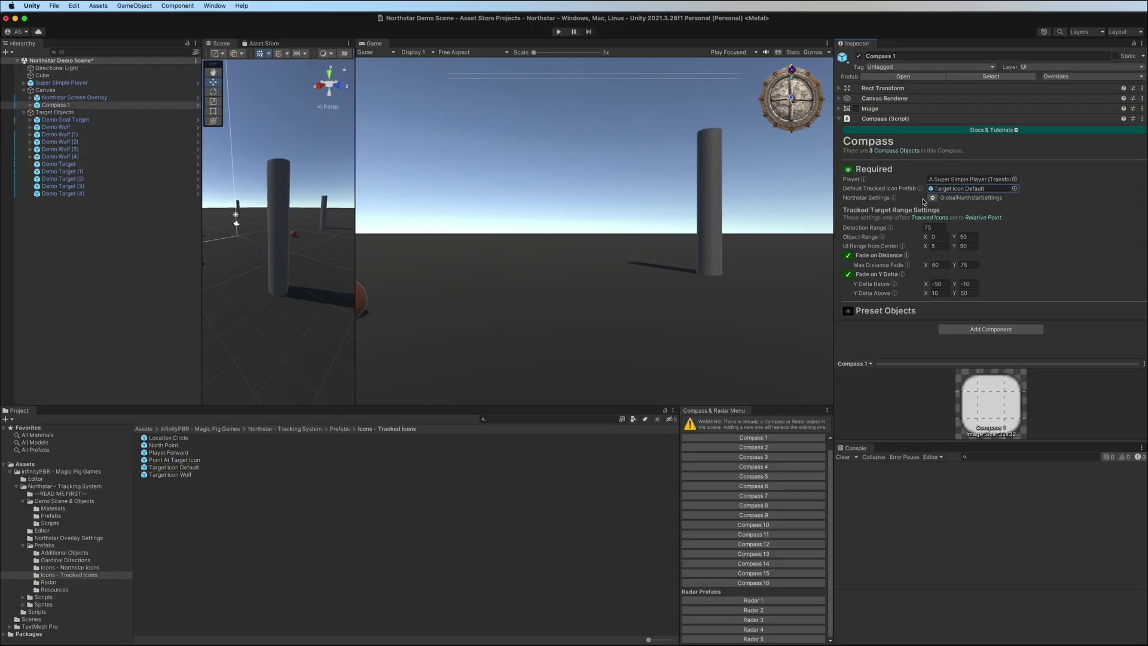
click(925, 198)
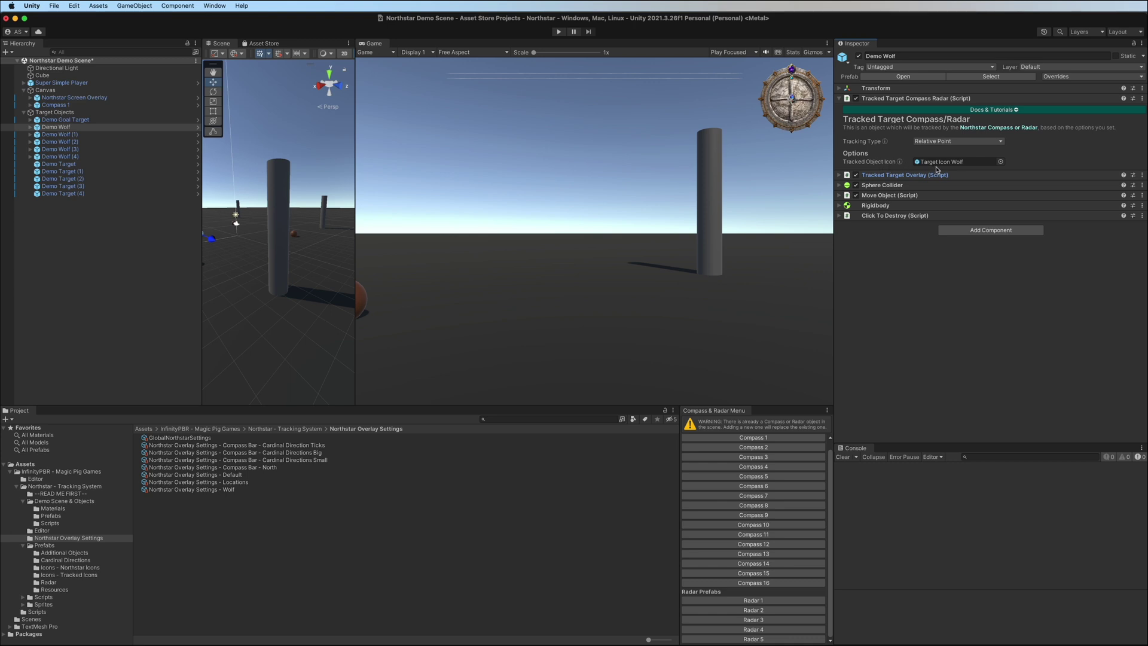
click(939, 162)
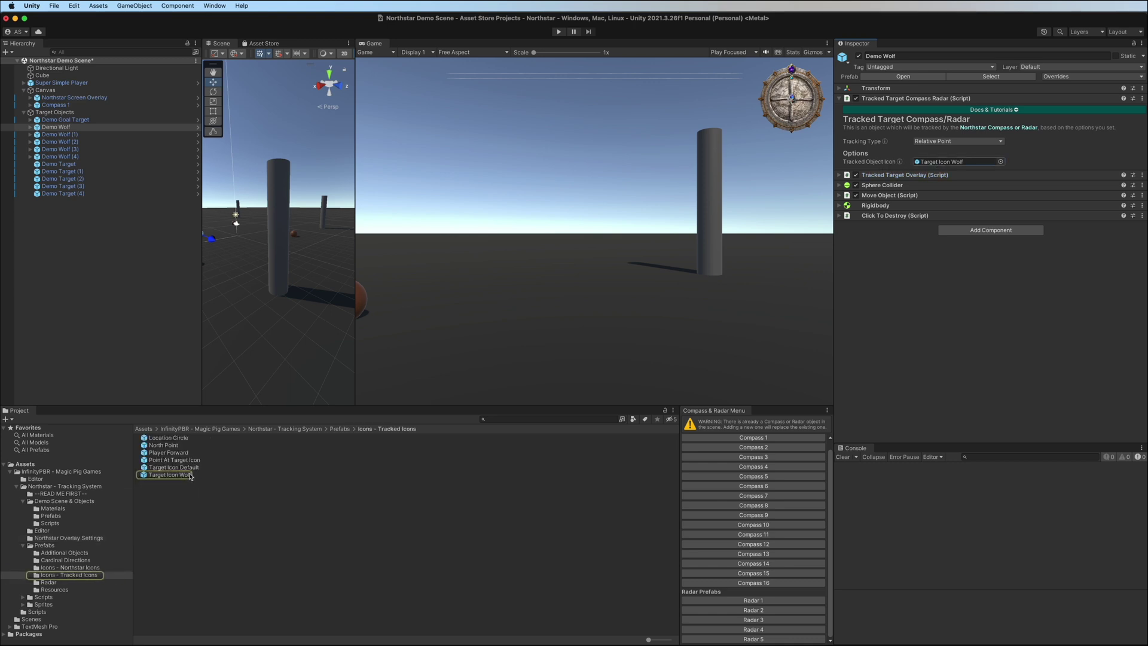
key(super+p)
key(super+p)
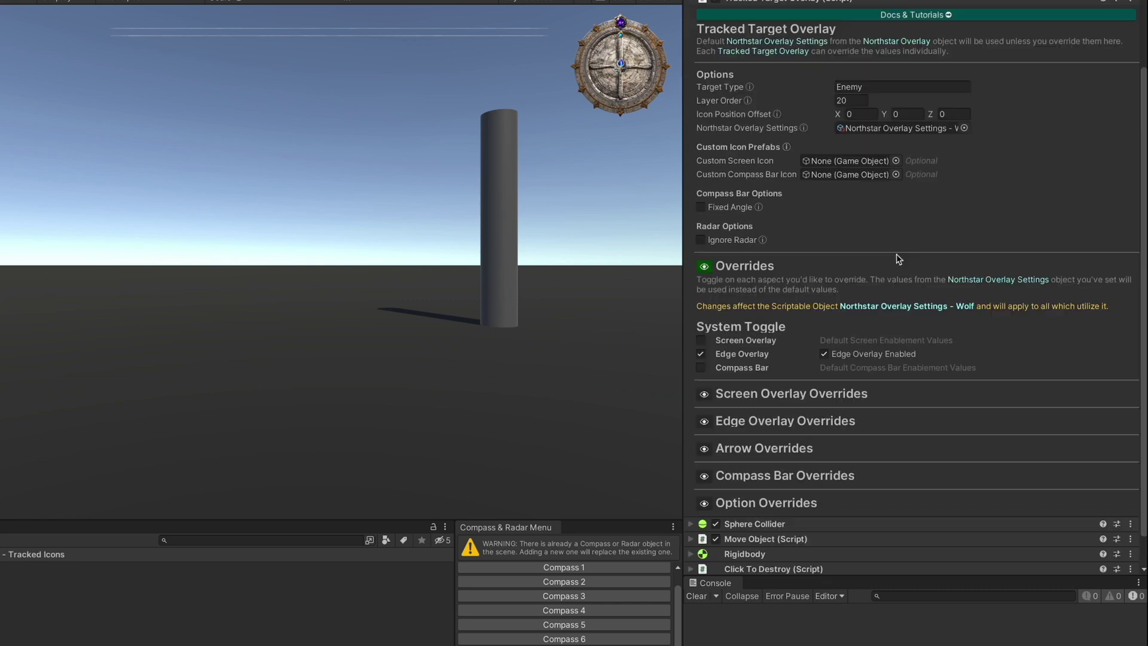
Step: Toggle the Edge Overlay override off and back on in Northstar Overlay Settings - Wolf
click(701, 355)
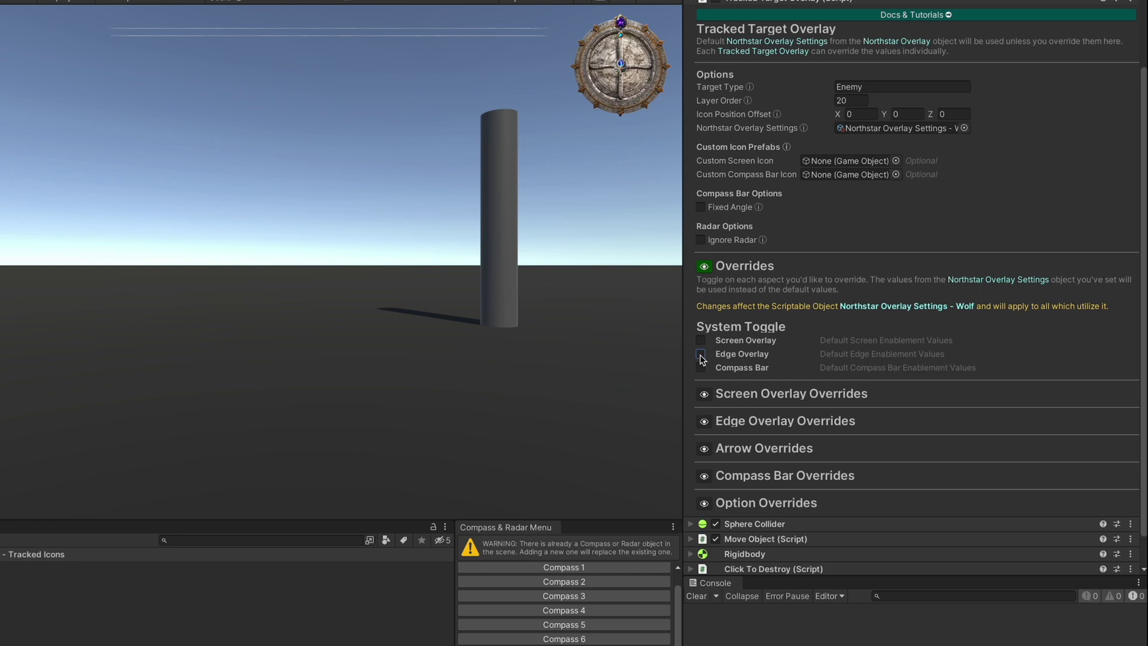
click(700, 355)
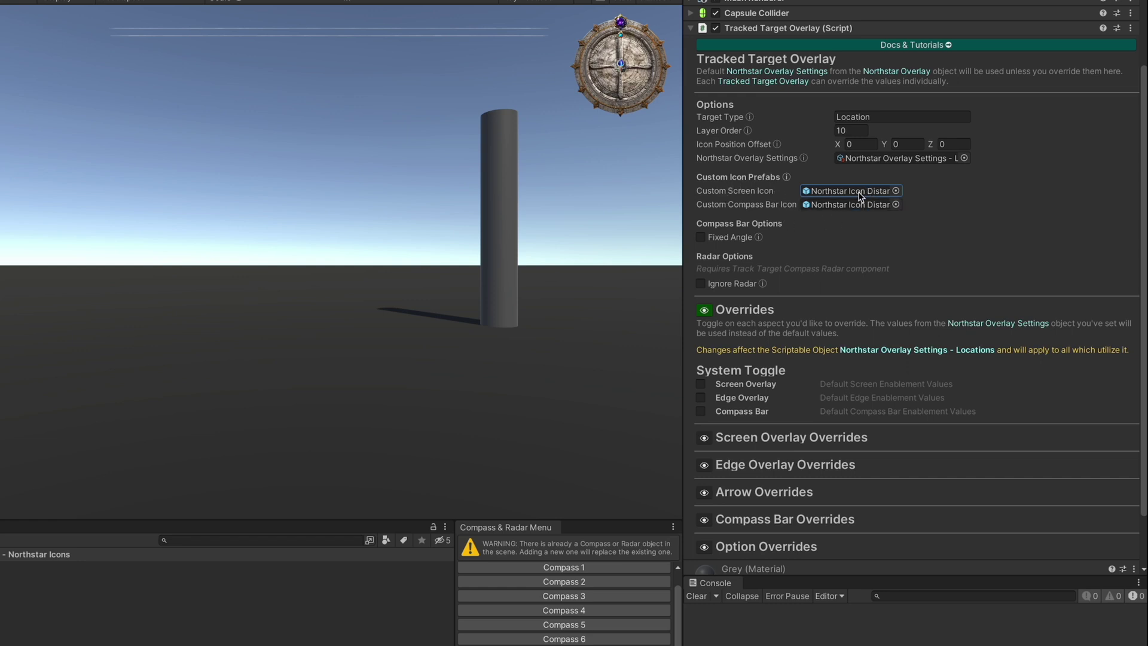
Step: Locate Demo Goal Target's custom screen icon prefab and examine the Distance Text settings of Northstar Icon Distance
click(849, 191)
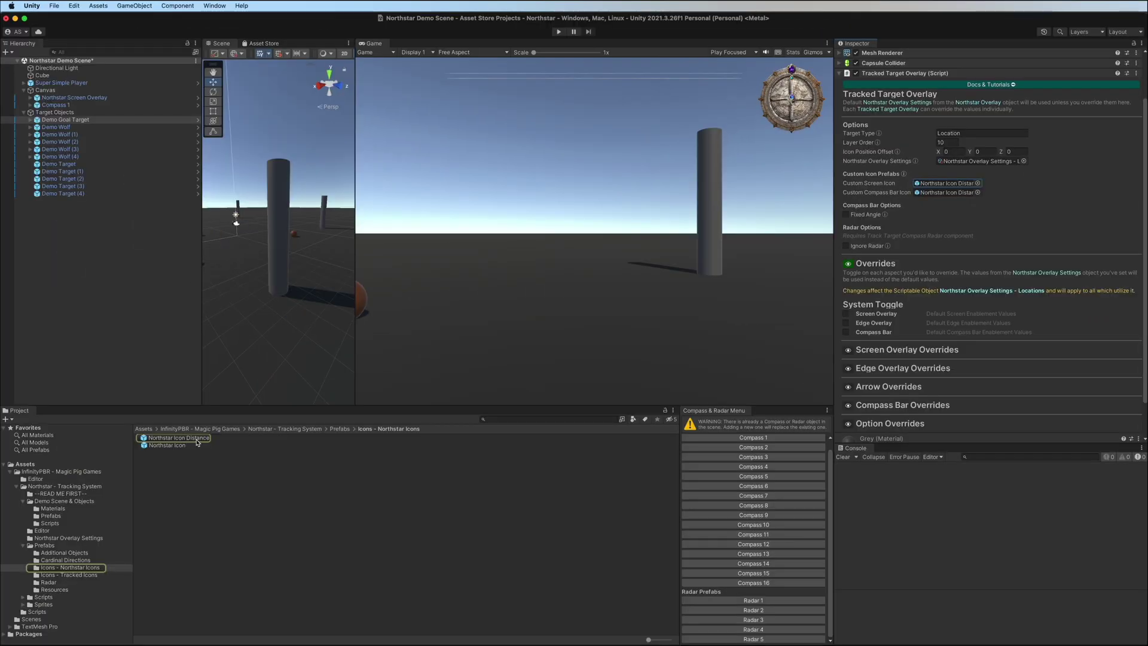
click(197, 439)
click(174, 444)
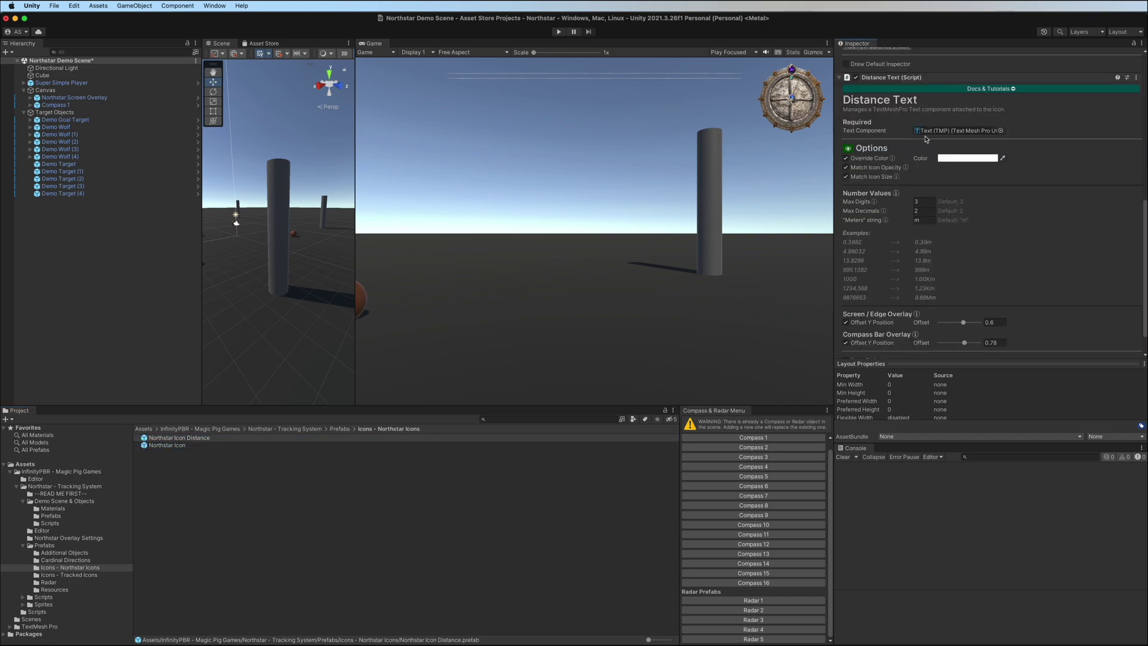
scroll(910, 115, down, 2)
scroll(913, 116, up, 2)
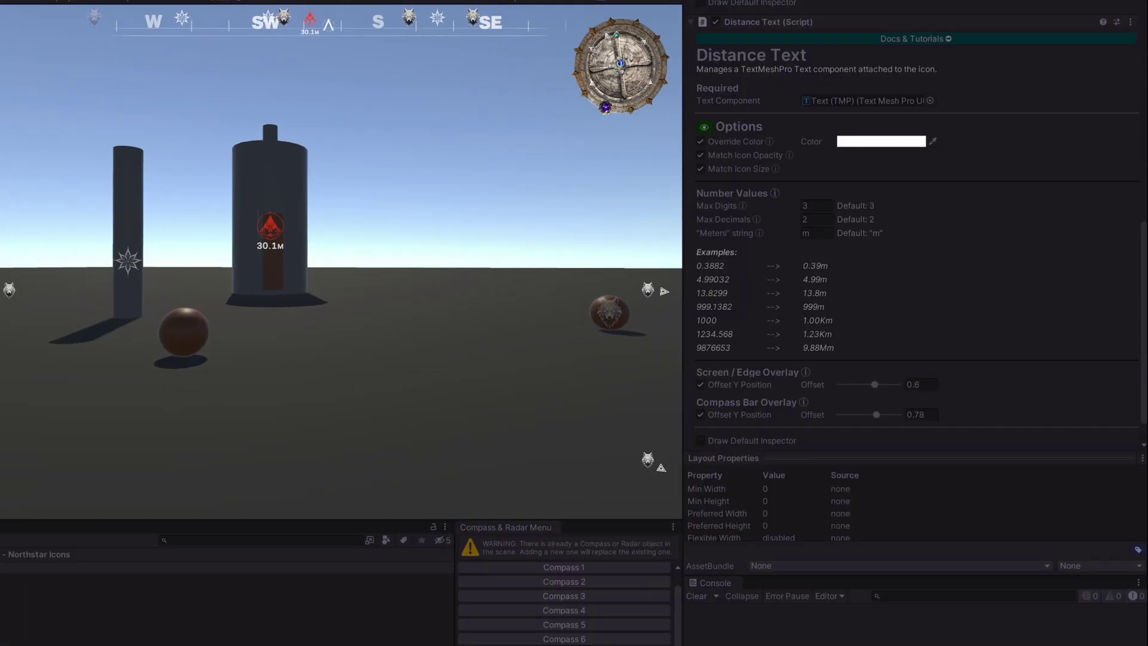
Step: Walk through the scene in Play mode to observe the goal target's distance text
key(w)
key(w)
key(w)
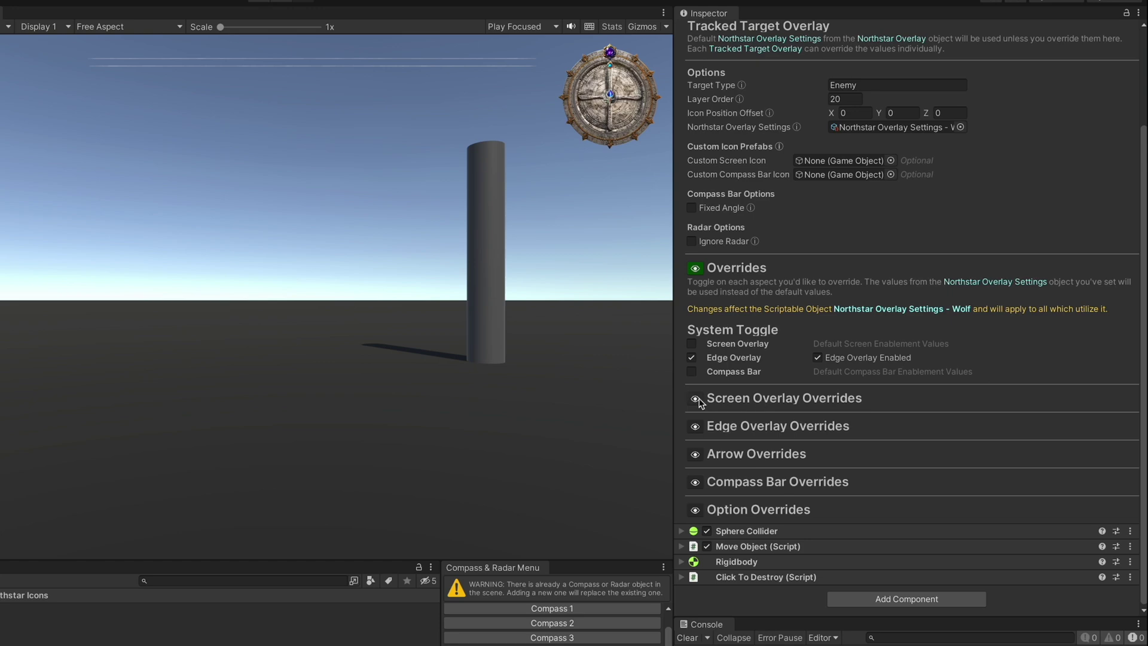
Step: Expand Demo Wolf's Screen Overlay Overrides, toggle the Size override on and off, and locate the override icon's sprite
click(695, 399)
scroll(828, 400, down, 5)
click(691, 318)
click(692, 318)
click(845, 277)
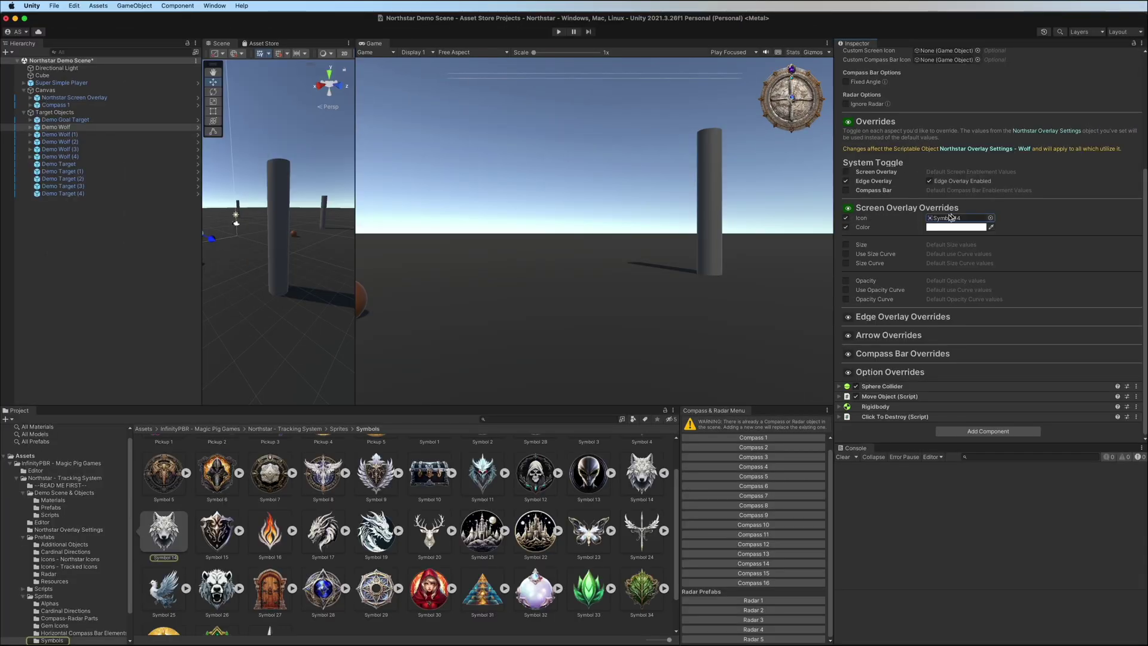
Step: Set the wolf's Screen Overlay icon color override to red and walk through the scene in Play mode to check it
click(951, 227)
click(1014, 283)
click(951, 220)
click(558, 31)
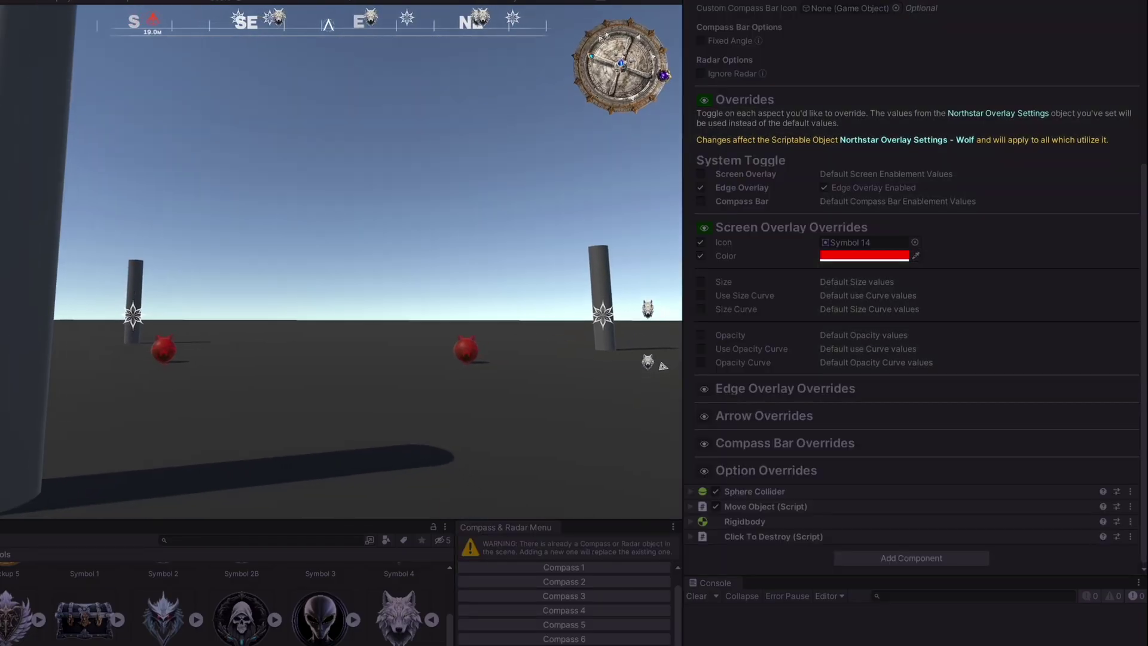
key(w)
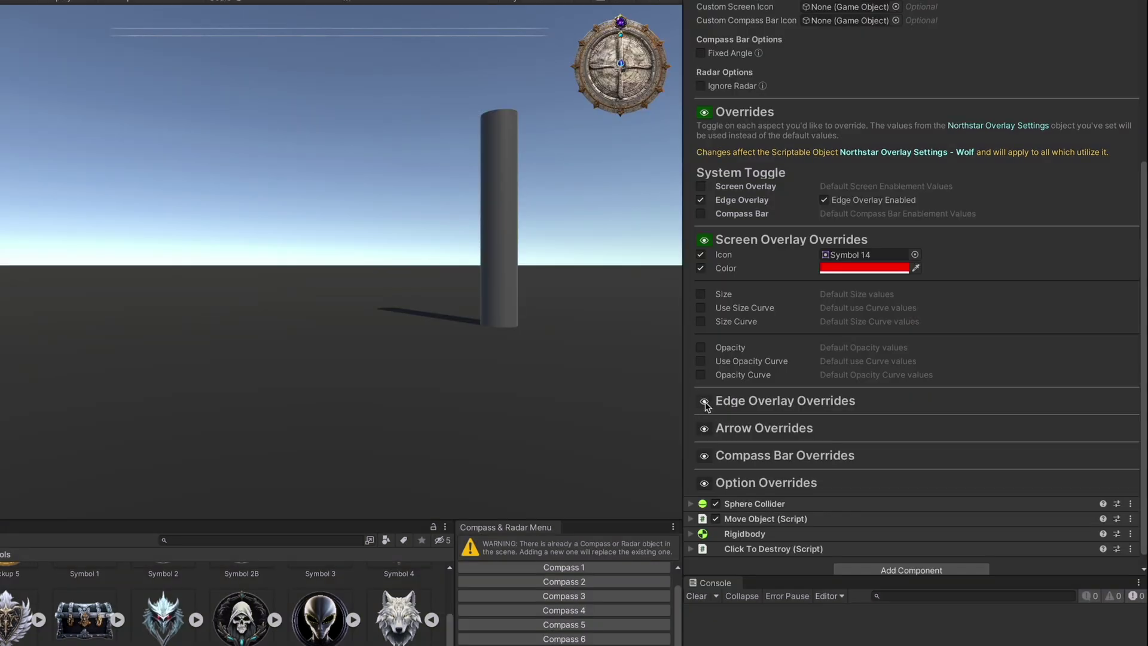
Step: Expand Edge Overlay Overrides, try its icon color override, and set both the Screen Overlay and Edge Overlay colors to white
click(704, 401)
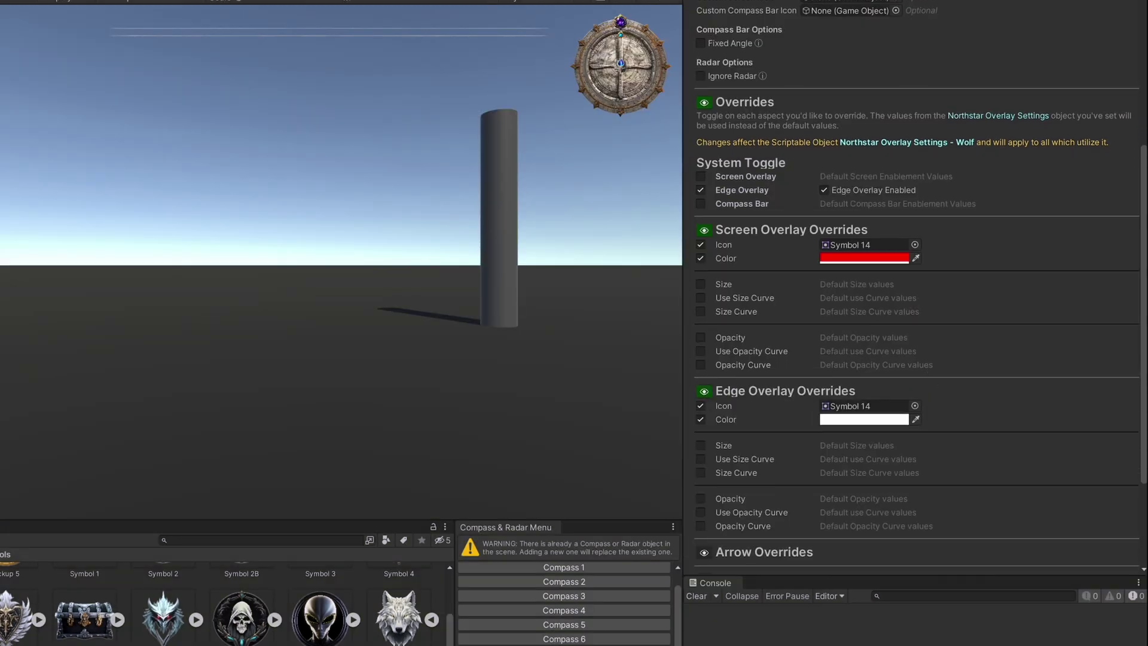
scroll(891, 379, down, 2)
click(828, 368)
click(850, 475)
click(843, 360)
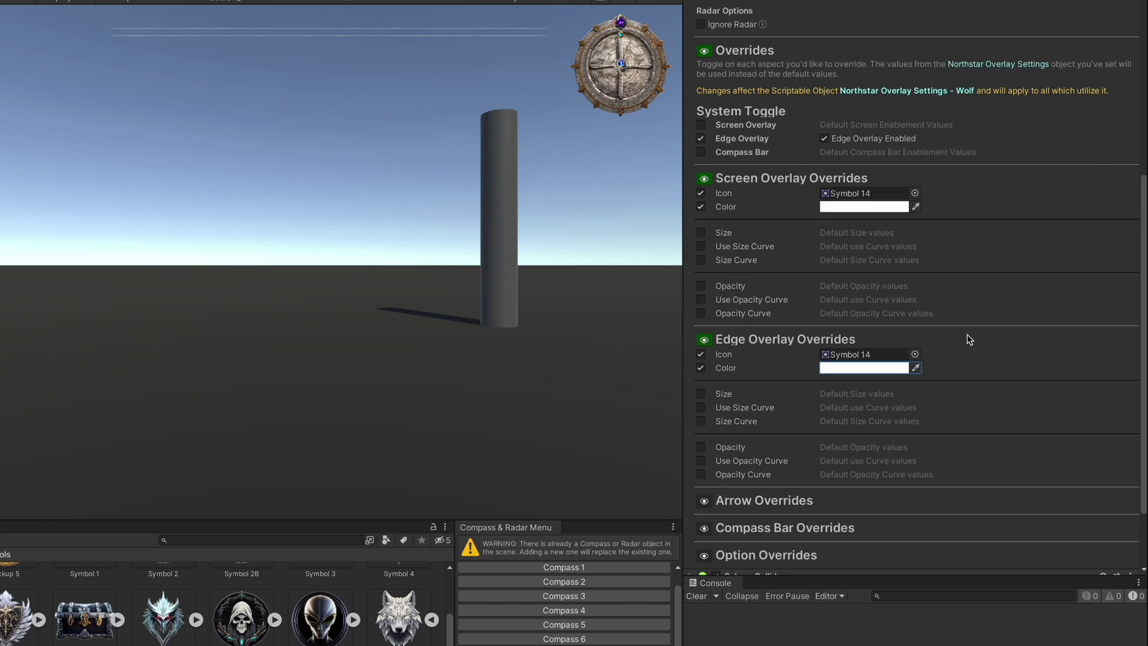
Step: Expand Arrow Overrides and examine the remaining override sections of Northstar Overlay Settings - Wolf
scroll(969, 340, up, 5)
scroll(932, 367, down, 13)
scroll(777, 419, down, 2)
click(704, 415)
click(704, 241)
click(704, 229)
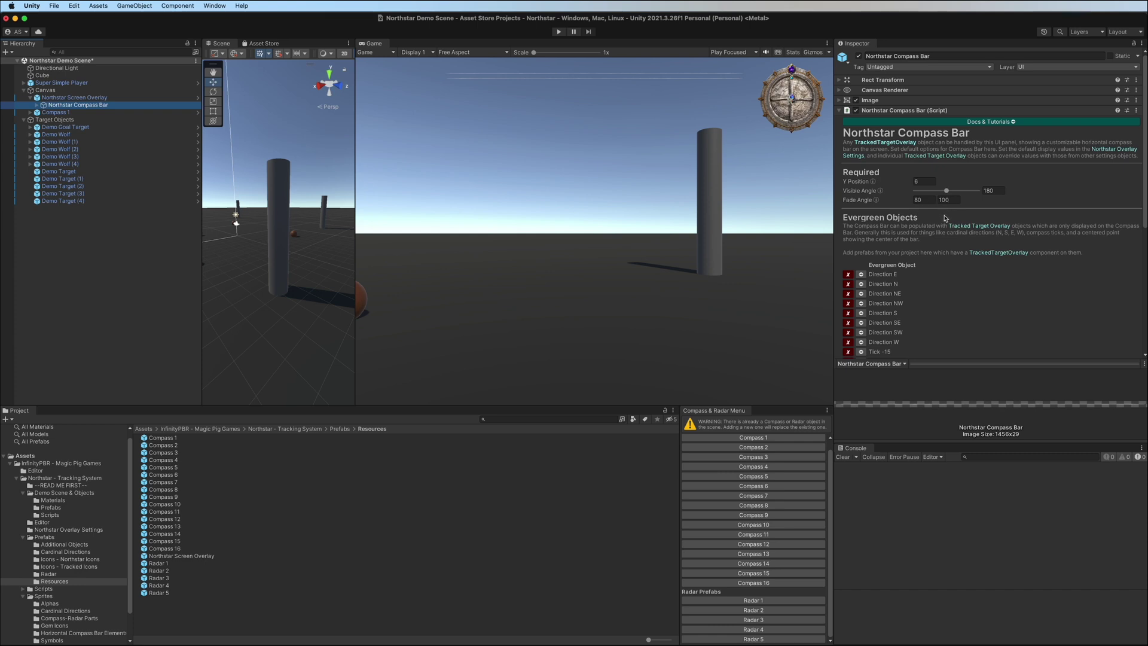
Step: Examine the Evergreen Objects list of Northstar Compass Bar and locate a listed direction prefab in the project
scroll(963, 220, down, 5)
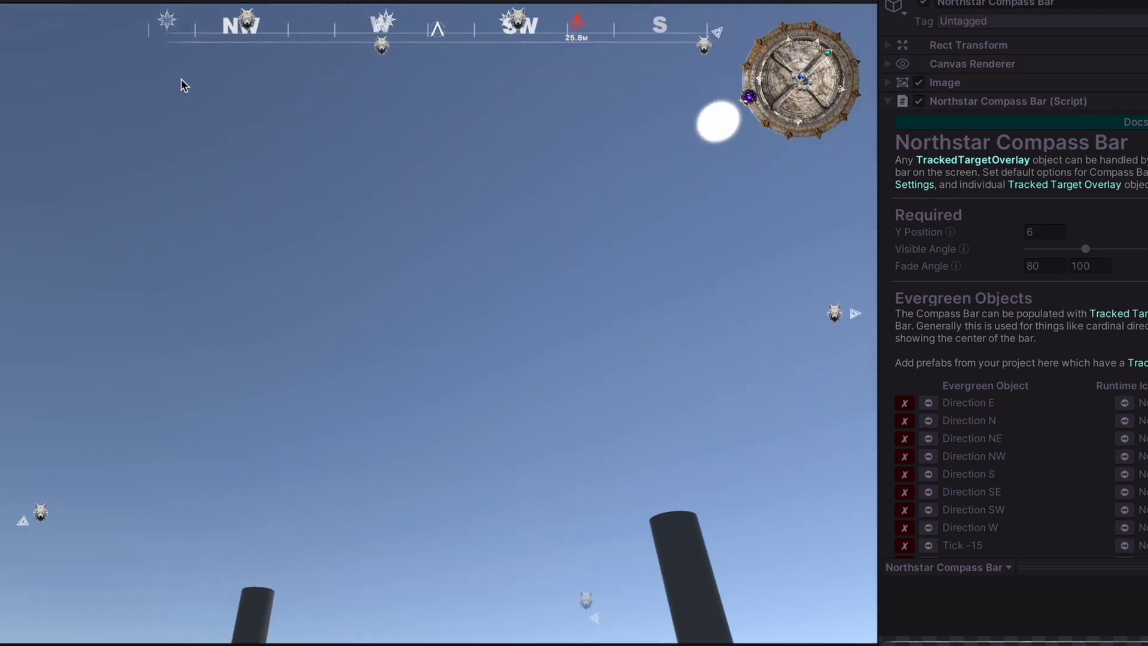
scroll(1113, 443, down, 5)
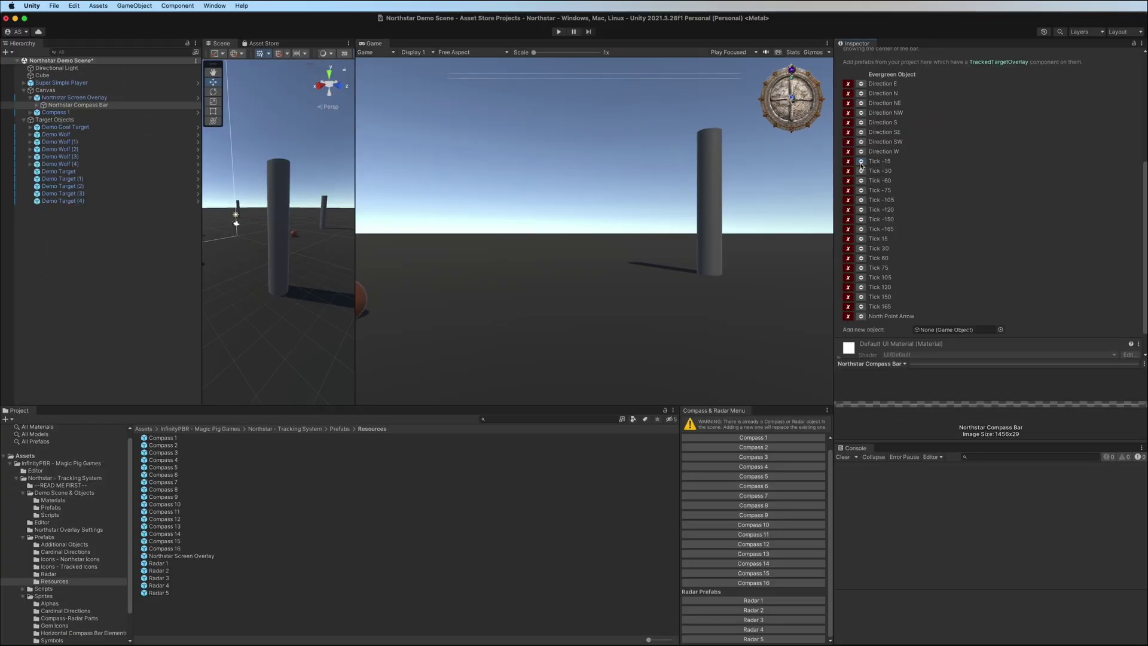
click(928, 281)
click(860, 191)
Step: Compare the Compass Bar Fixed Angle settings of the Direction E, Direction N and Tick -15 prefabs
click(163, 438)
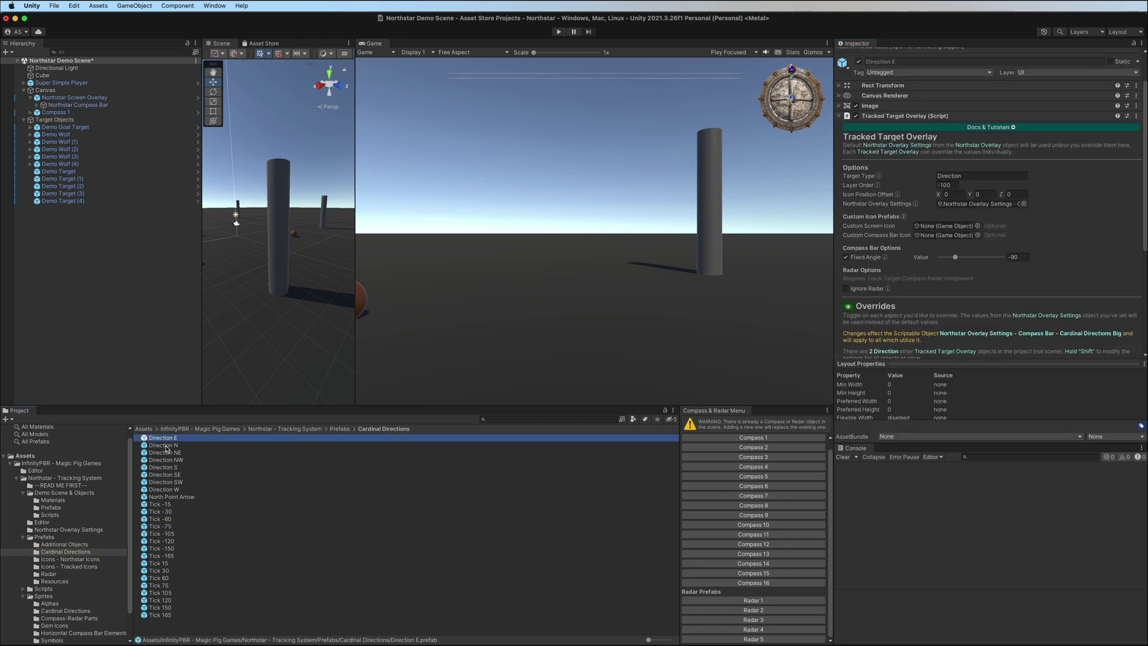
click(164, 445)
click(162, 438)
click(163, 446)
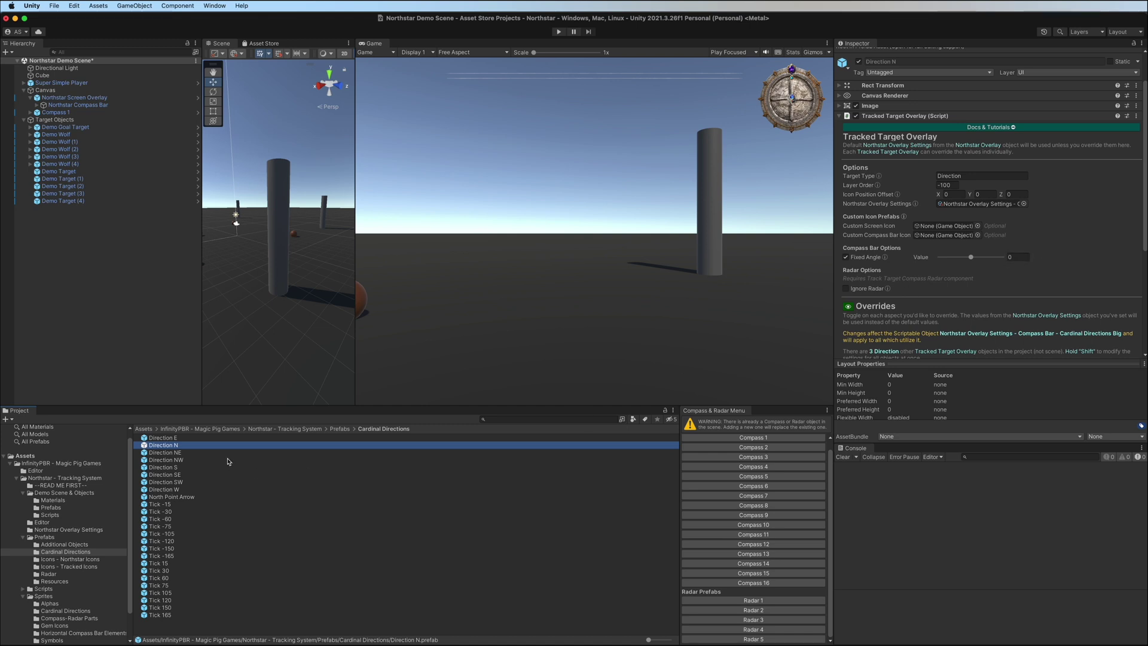
click(161, 504)
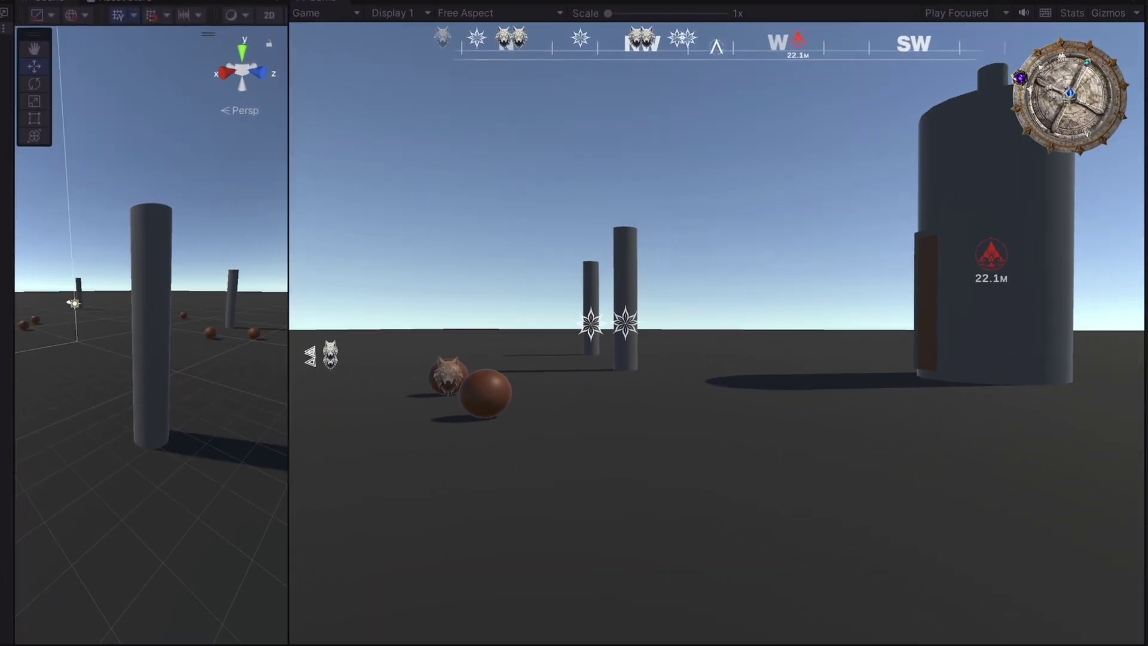
Step: Walk around the scene in Play mode to observe the cardinal directions, ticks and target icons on the compass bar
key(d)
key(w)
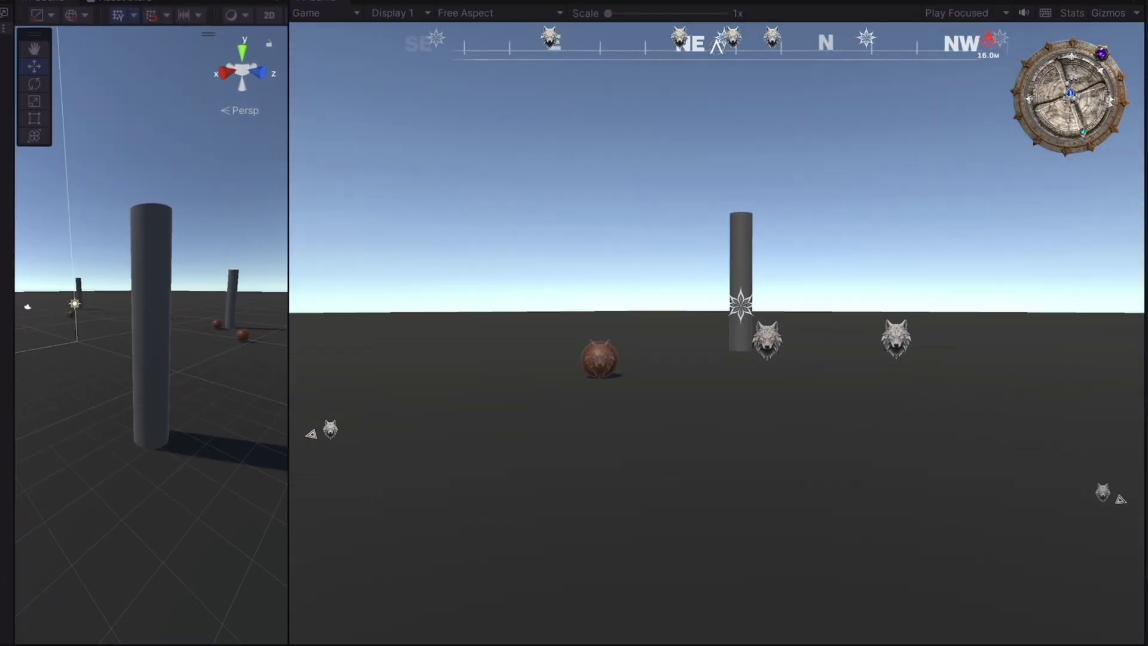
key(w)
key(w)
key(w)
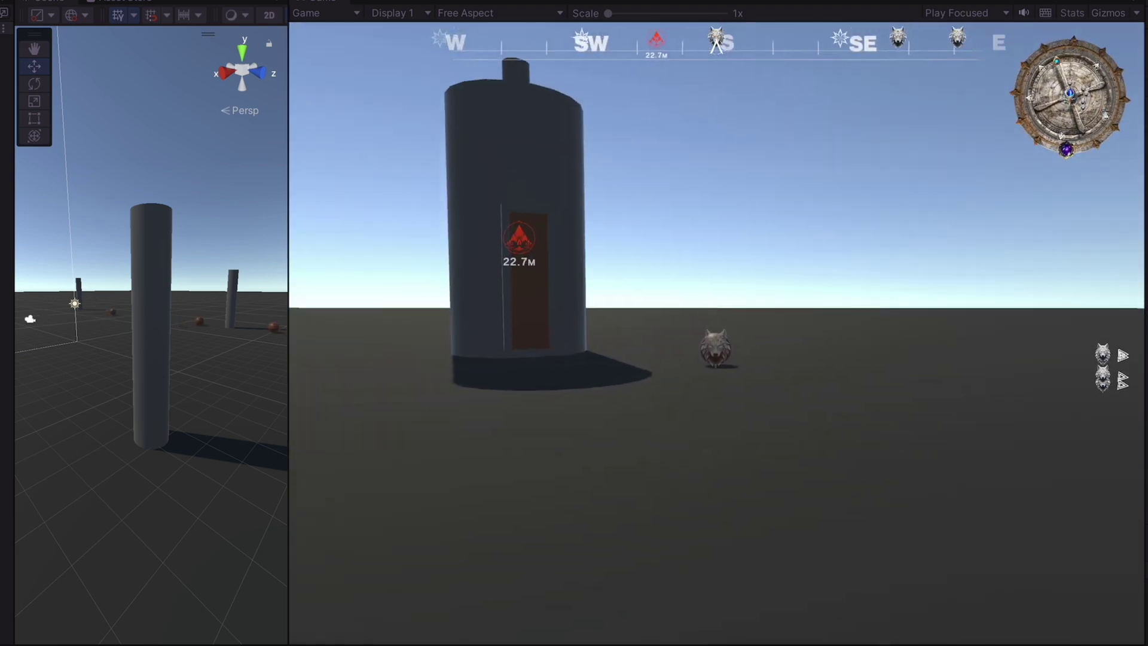
key(w)
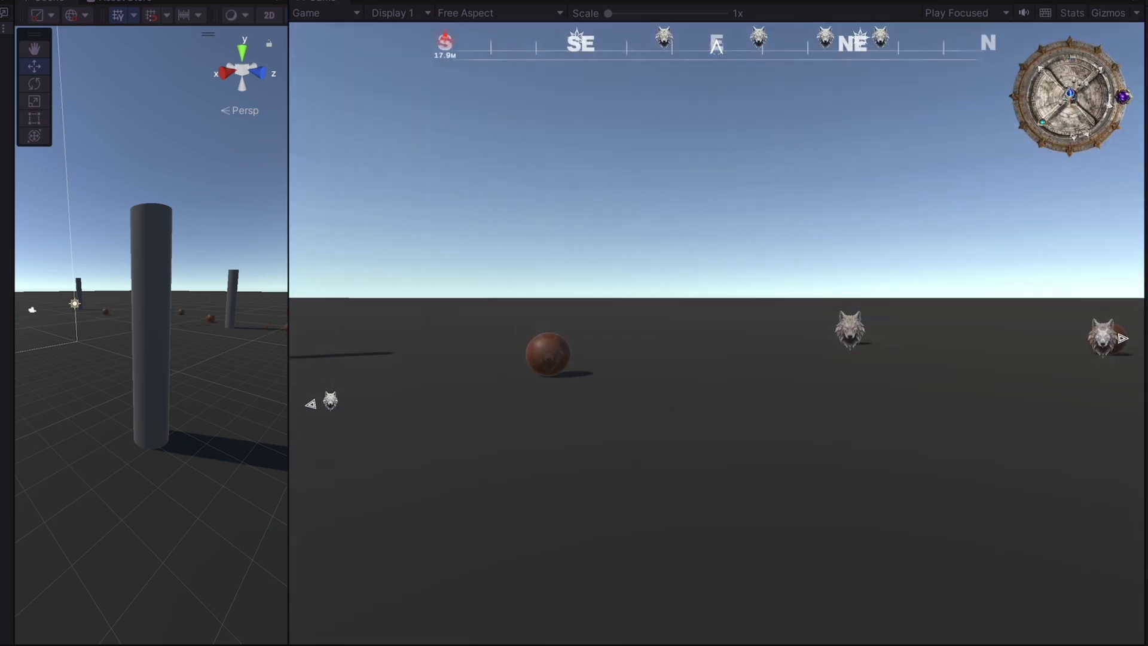
key(w)
key(w)
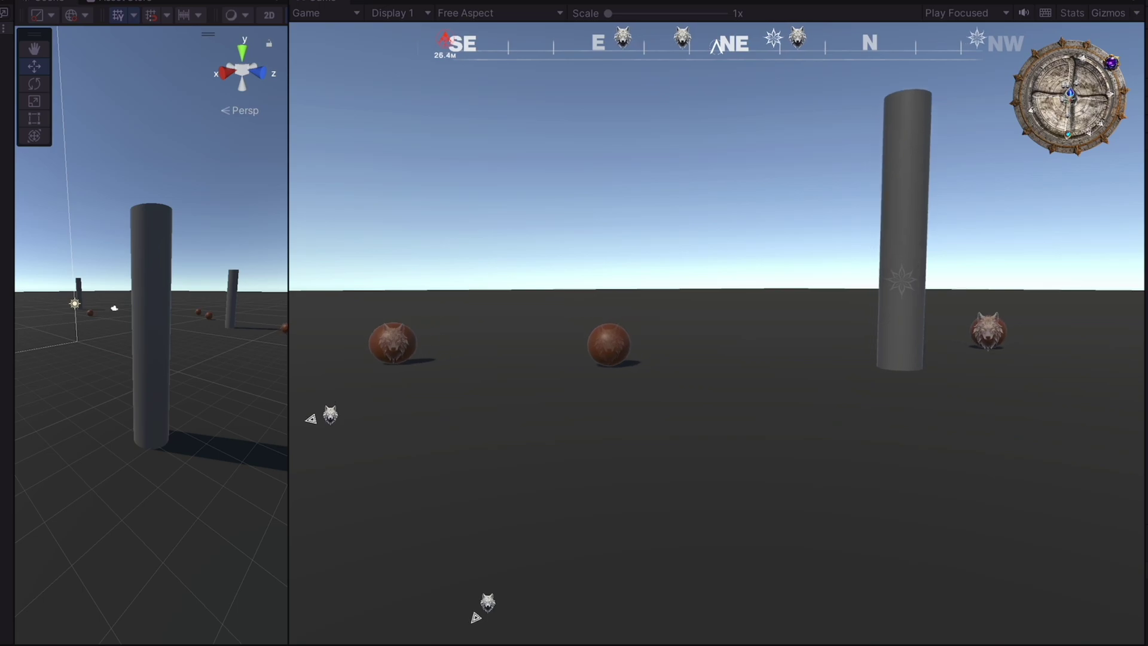